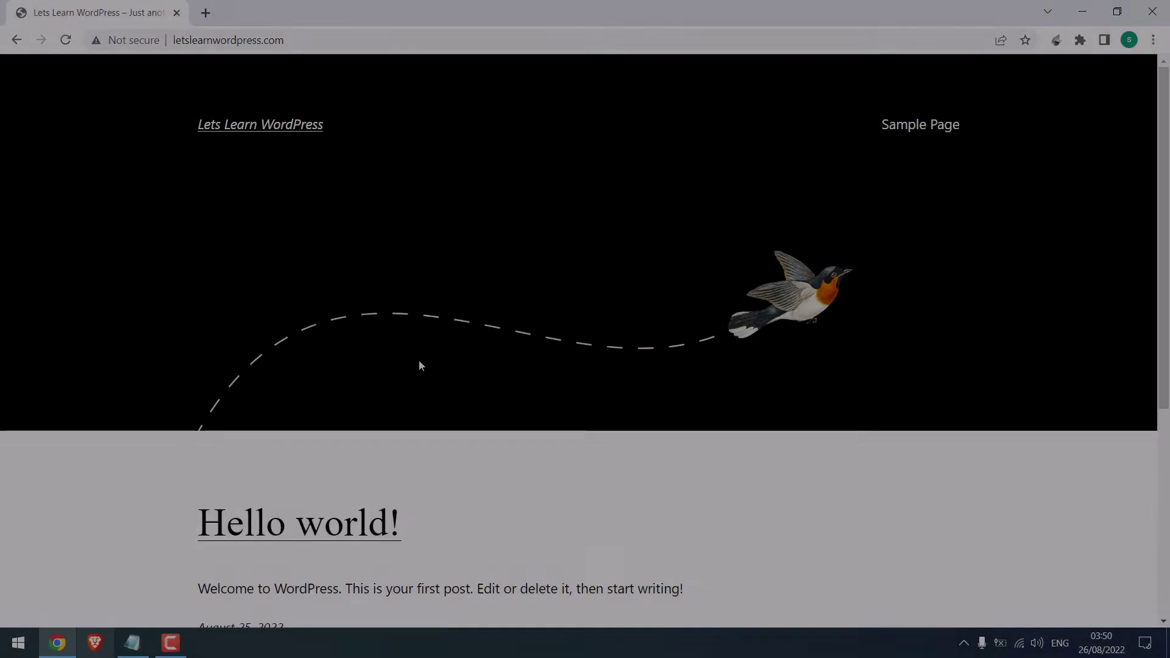
pyautogui.scroll(-2, 1091, 194)
pyautogui.scroll(2, 1091, 194)
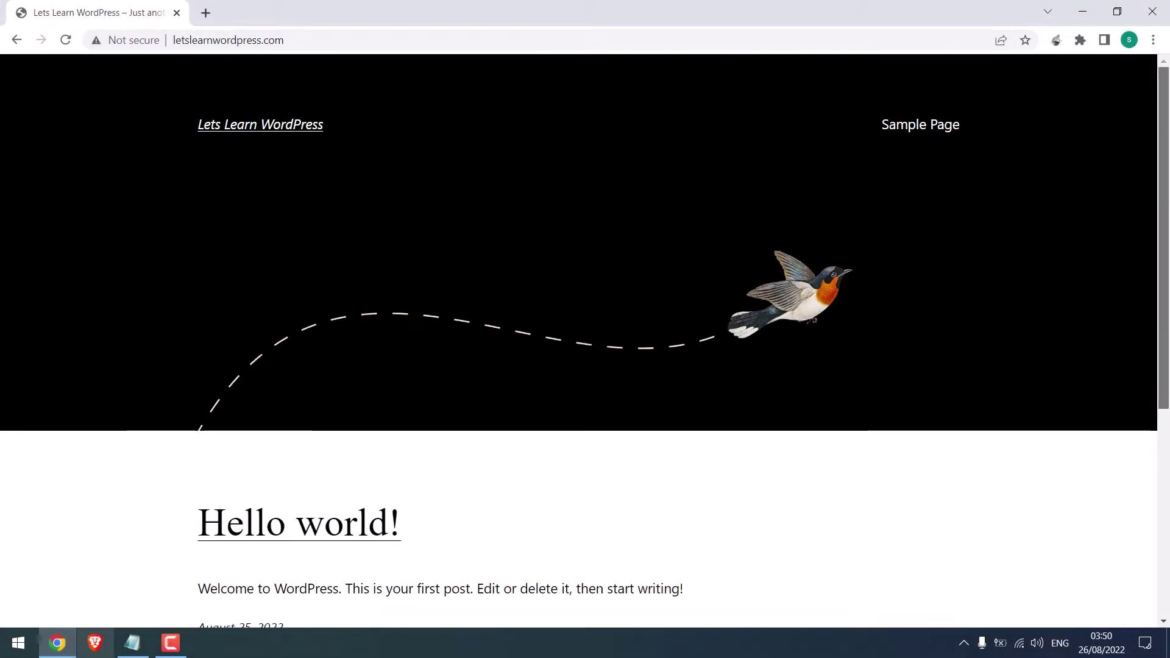
# Log in at /wp-admin as user 'test' with the saved password to reach the Dashboard.
pyautogui.click(294, 39)
pyautogui.click(364, 39)
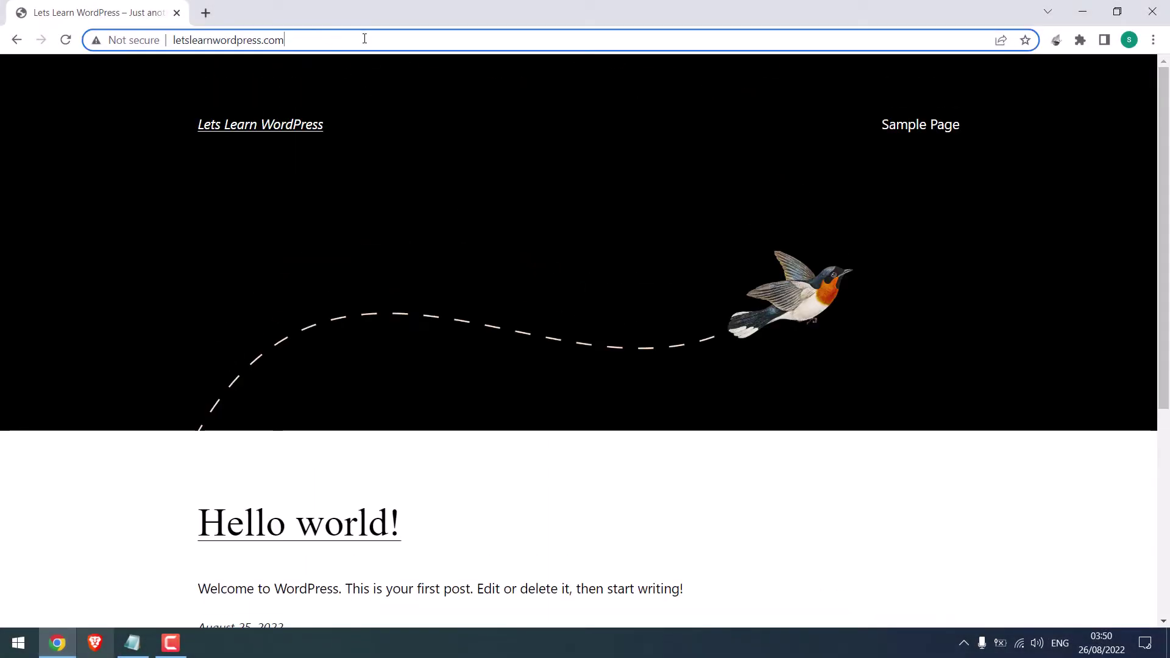
pyautogui.write('/wp-adm')
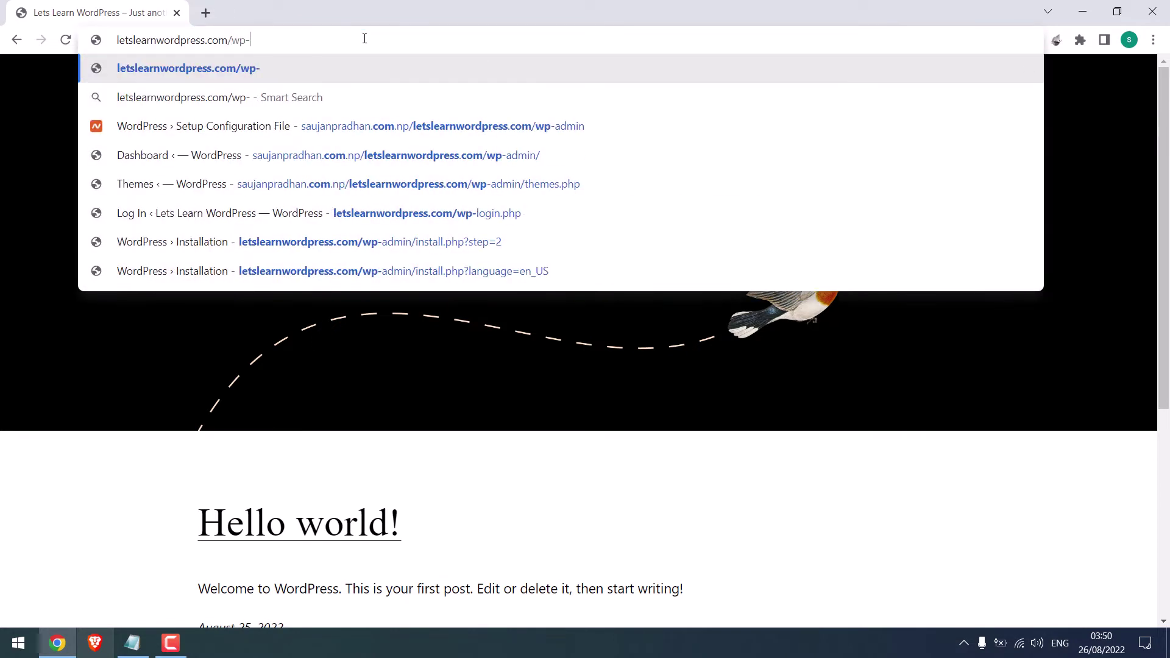
pyautogui.press('Return')
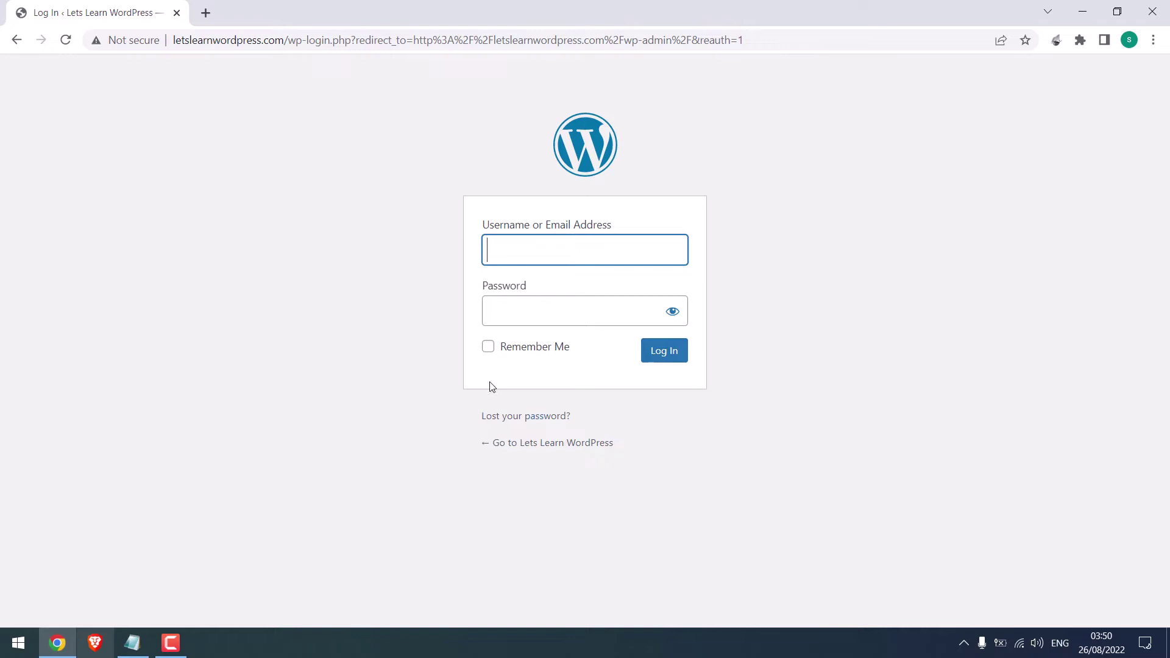
pyautogui.write('tes')
pyautogui.press('Tab')
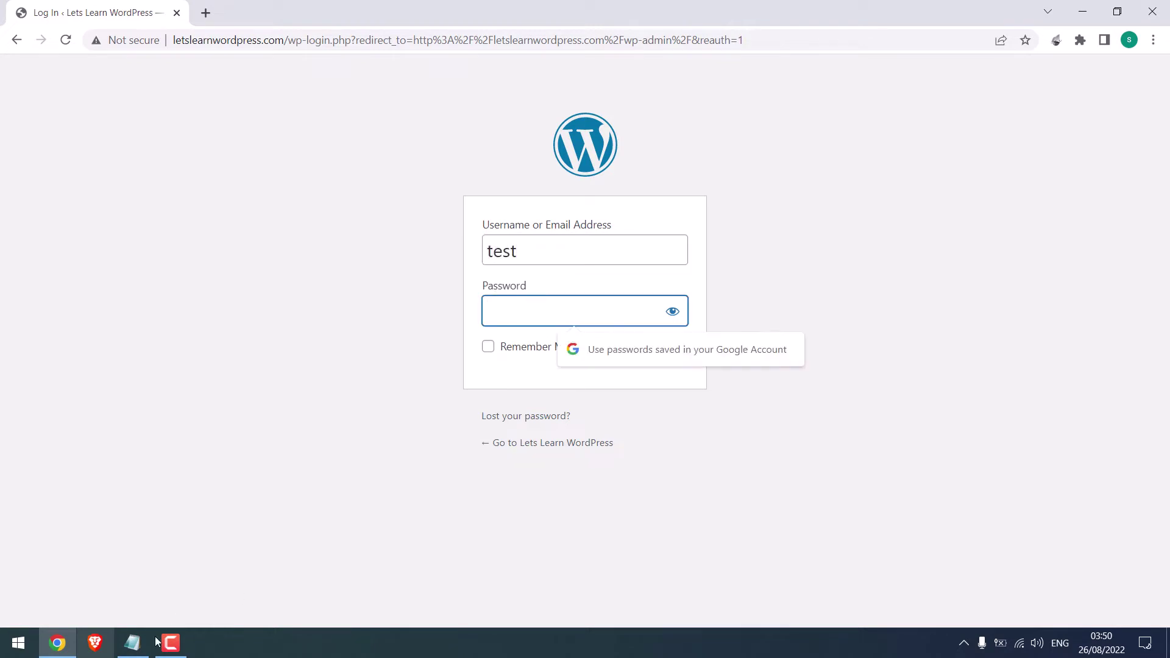
pyautogui.hotkey('alt', 'Tab')
pyautogui.hotkey('ctrl', 'a')
pyautogui.hotkey('ctrl', 'c')
pyautogui.hotkey('alt', 'Tab')
pyautogui.hotkey('ctrl', 'v')
pyautogui.click(664, 352)
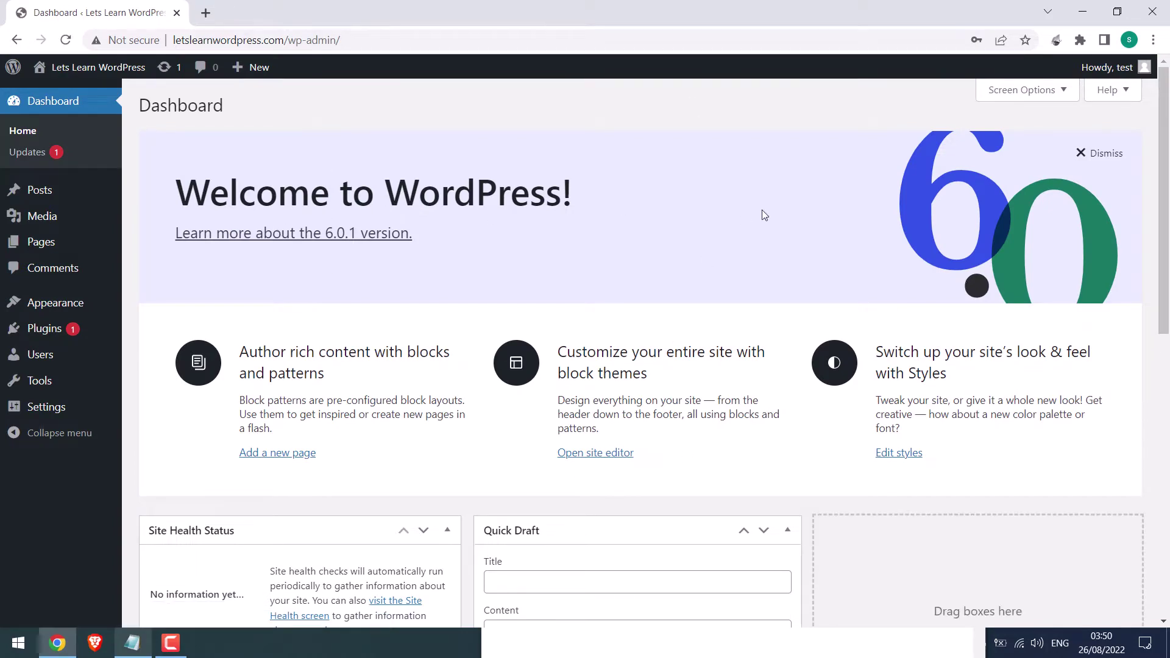
# Dismiss the Welcome to WordPress panel and go through Themes to the Plugins list.
pyautogui.click(1106, 153)
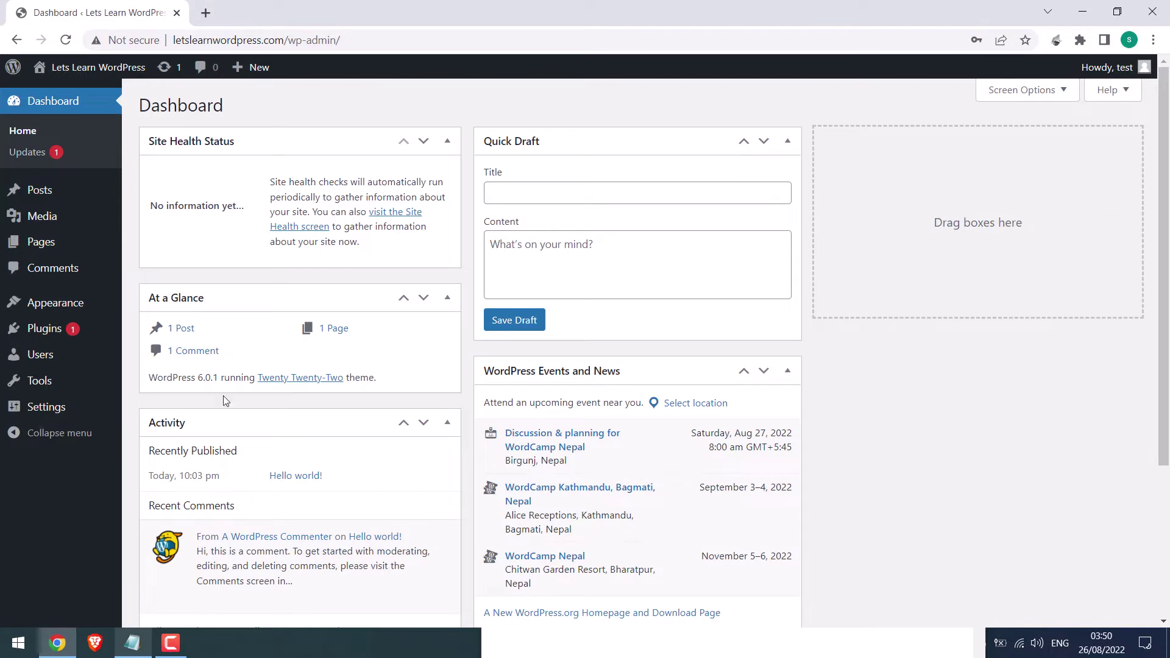
pyautogui.moveTo(55, 303)
pyautogui.click(154, 305)
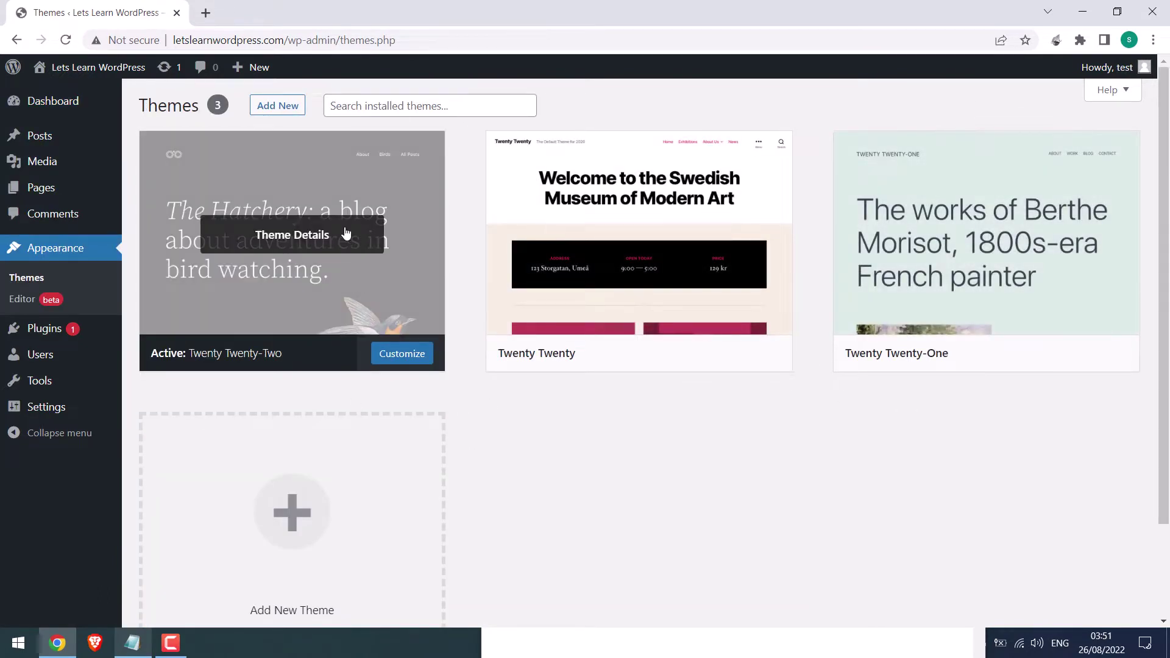
pyautogui.click(45, 328)
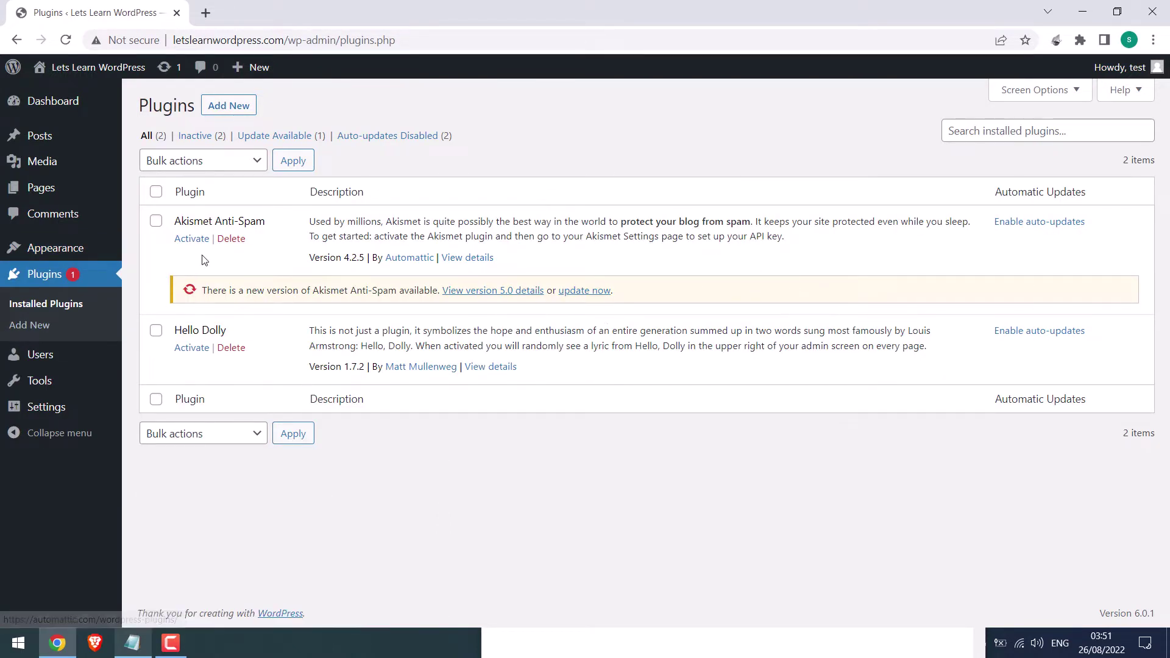
# Update Akismet to 5.0, bulk-delete both installed plugins, and return to the Themes page.
pyautogui.click(585, 291)
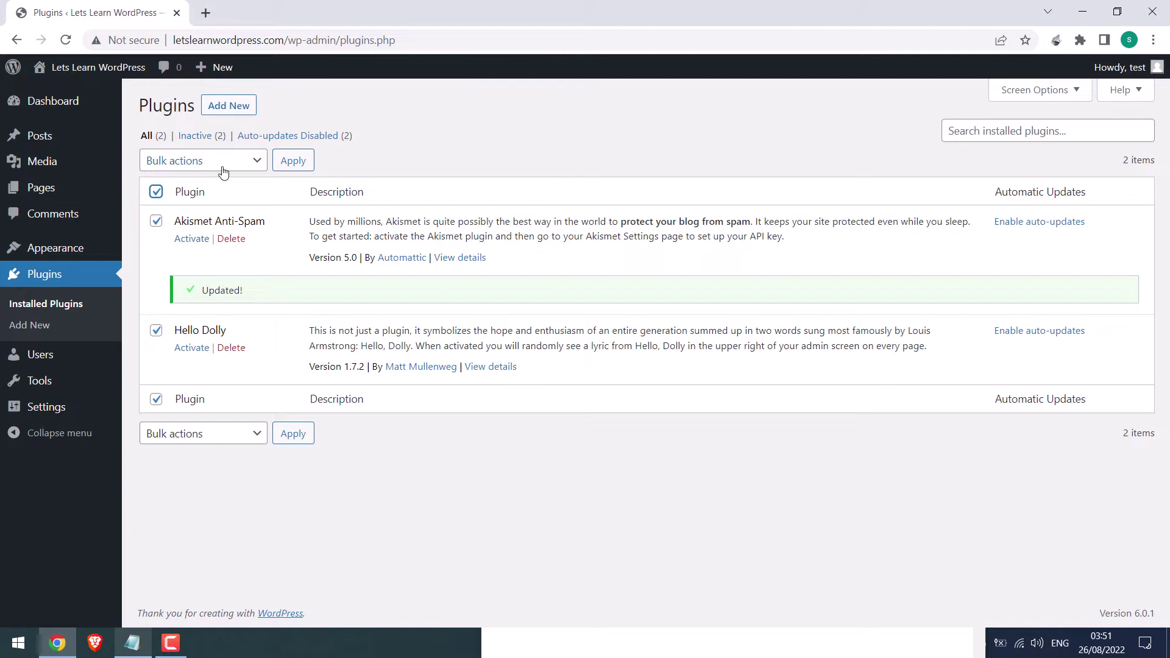
pyautogui.click(203, 161)
pyautogui.click(193, 237)
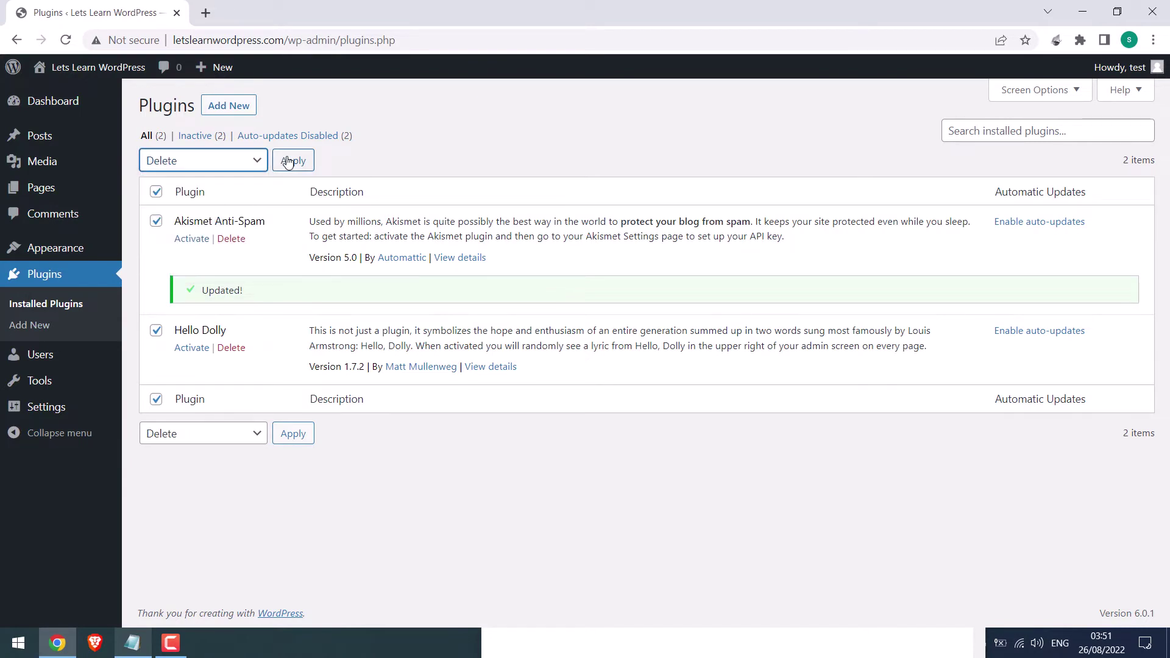
pyautogui.click(289, 162)
pyautogui.click(658, 142)
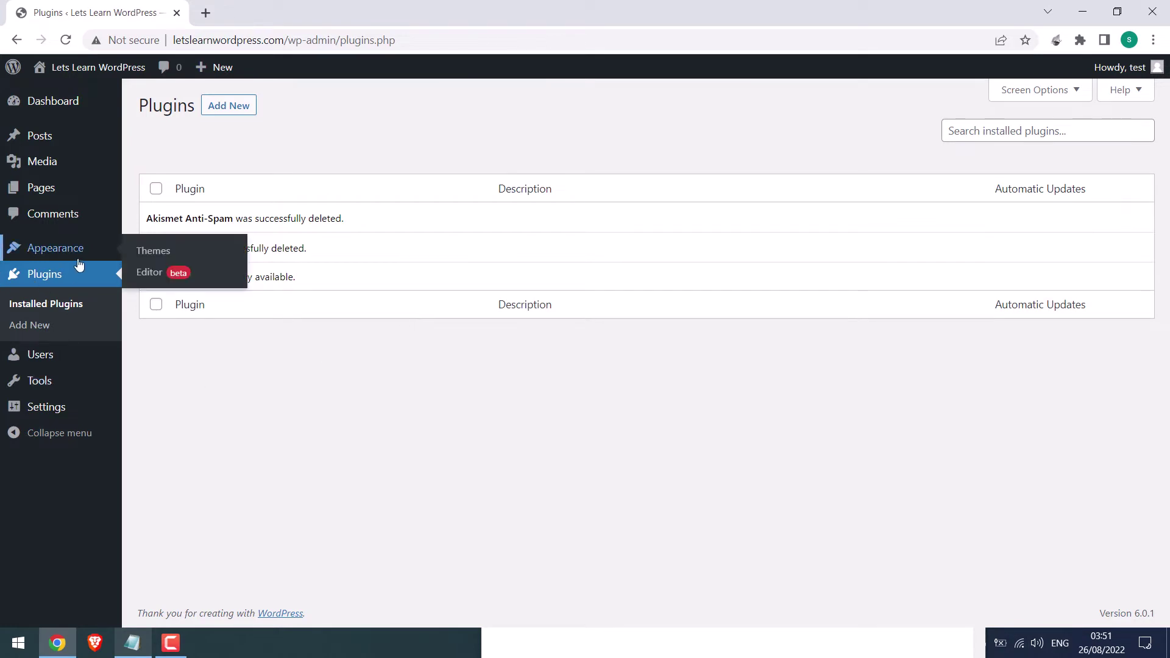
pyautogui.click(153, 250)
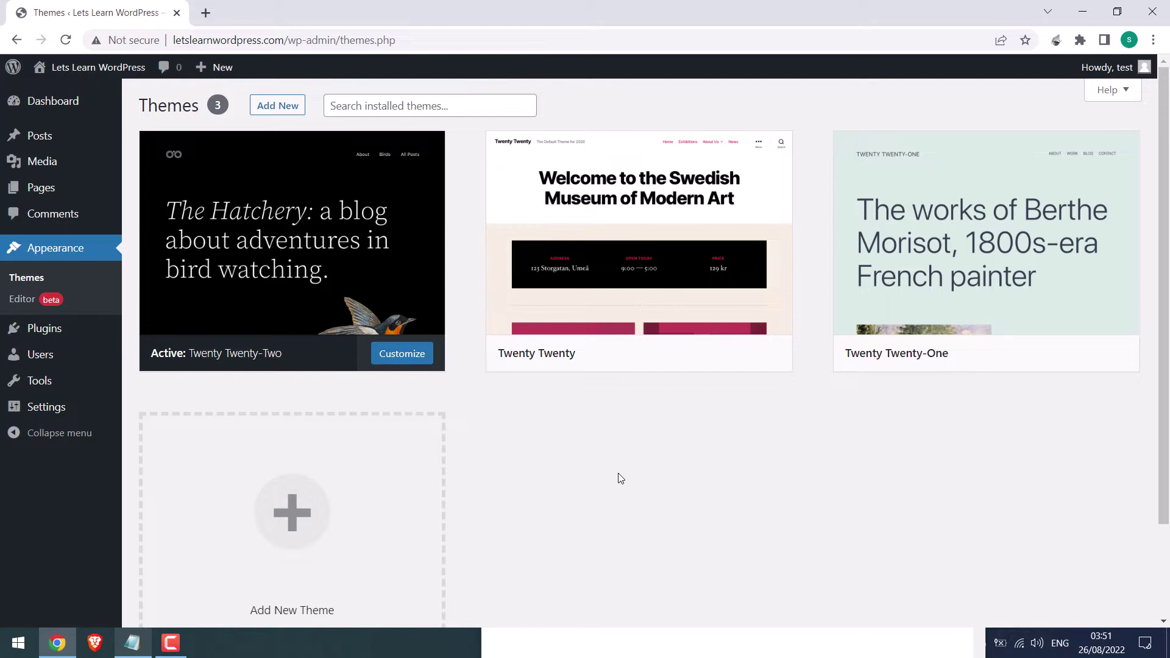
# Search 'themes for wordpress' in a new tab and open ThemeForest's WordPress Themes result.
pyautogui.click(206, 12)
pyautogui.write('t')
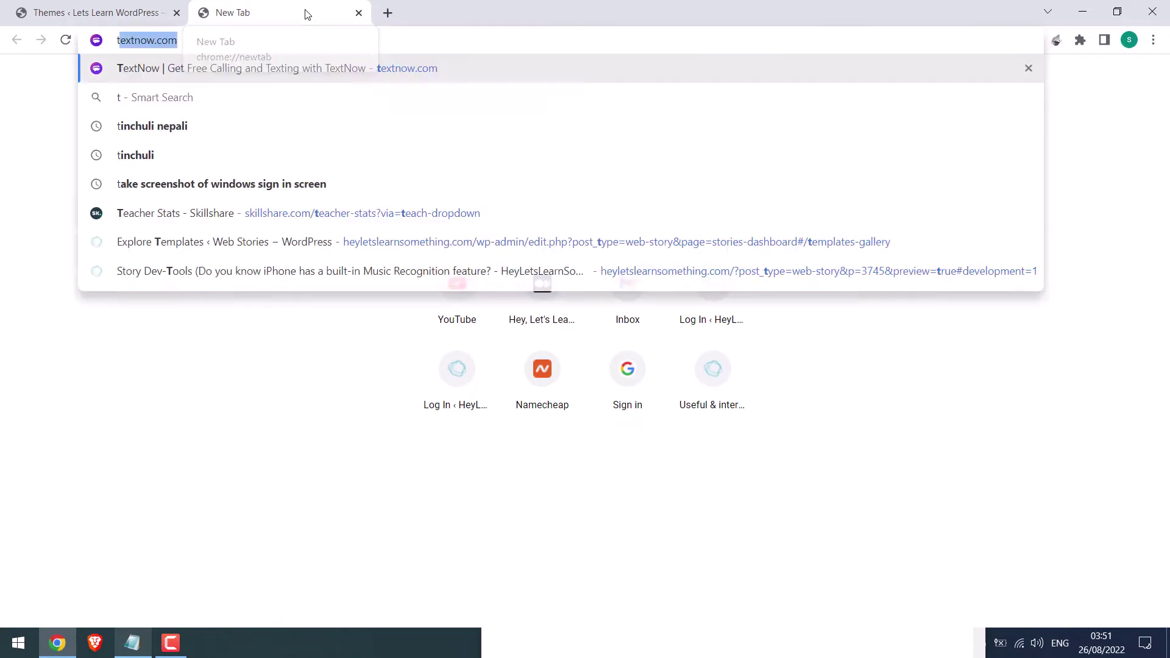
pyautogui.write('hemes for wordpress')
pyautogui.press('Return')
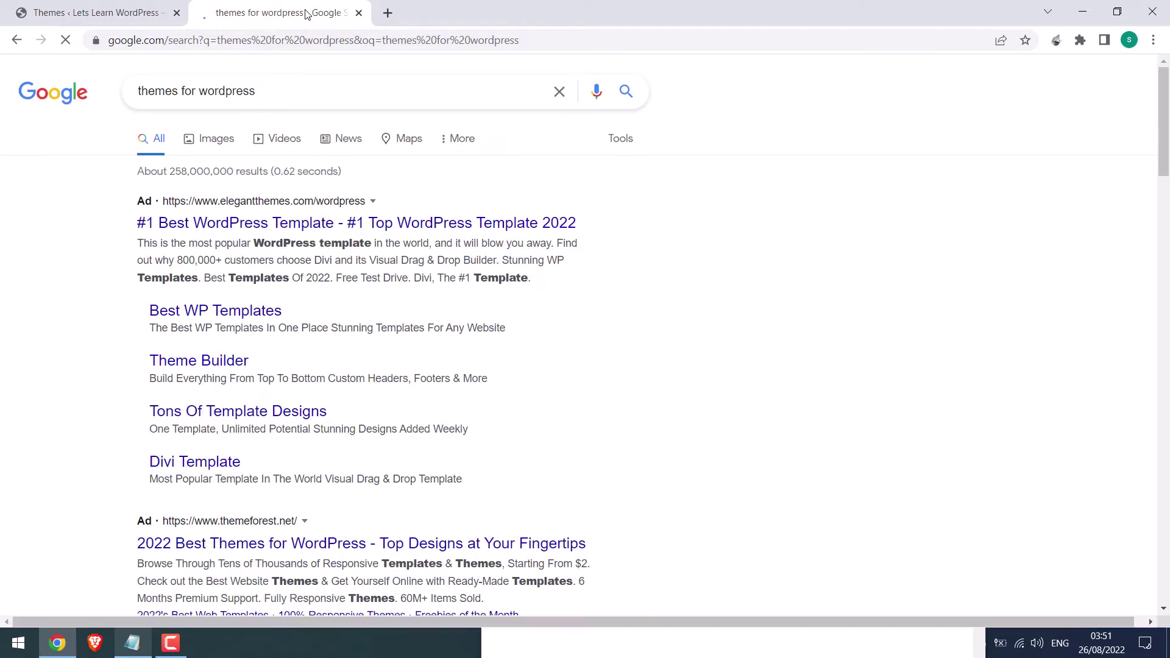
pyautogui.scroll(-5, 316, 387)
pyautogui.scroll(-1, 317, 386)
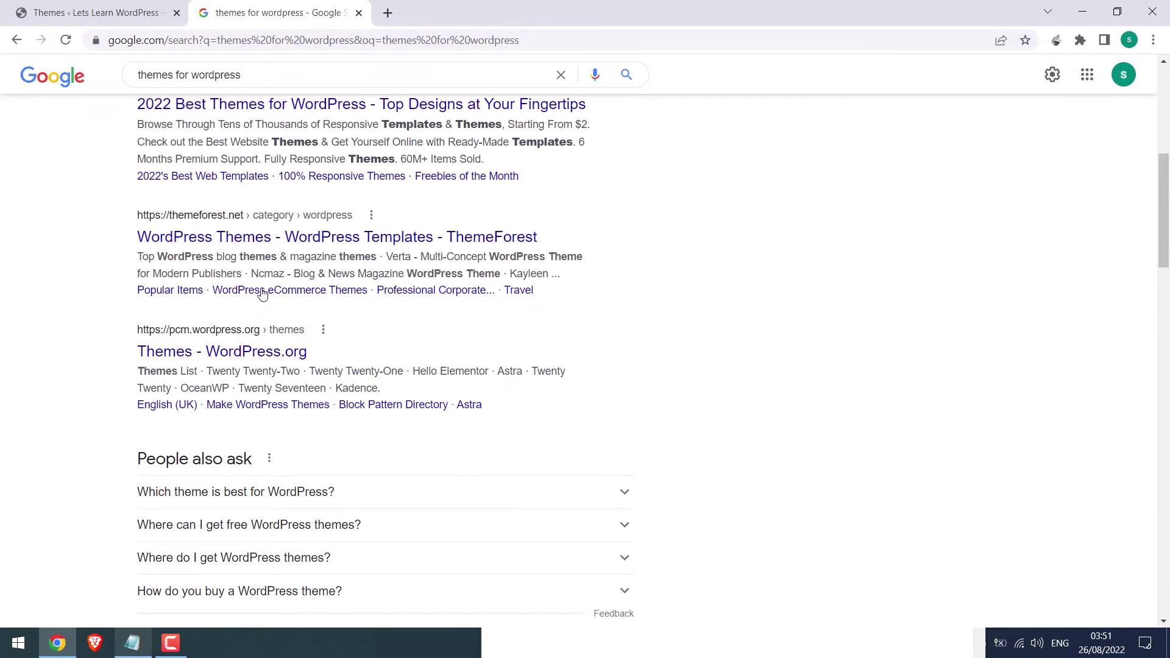
pyautogui.click(240, 237)
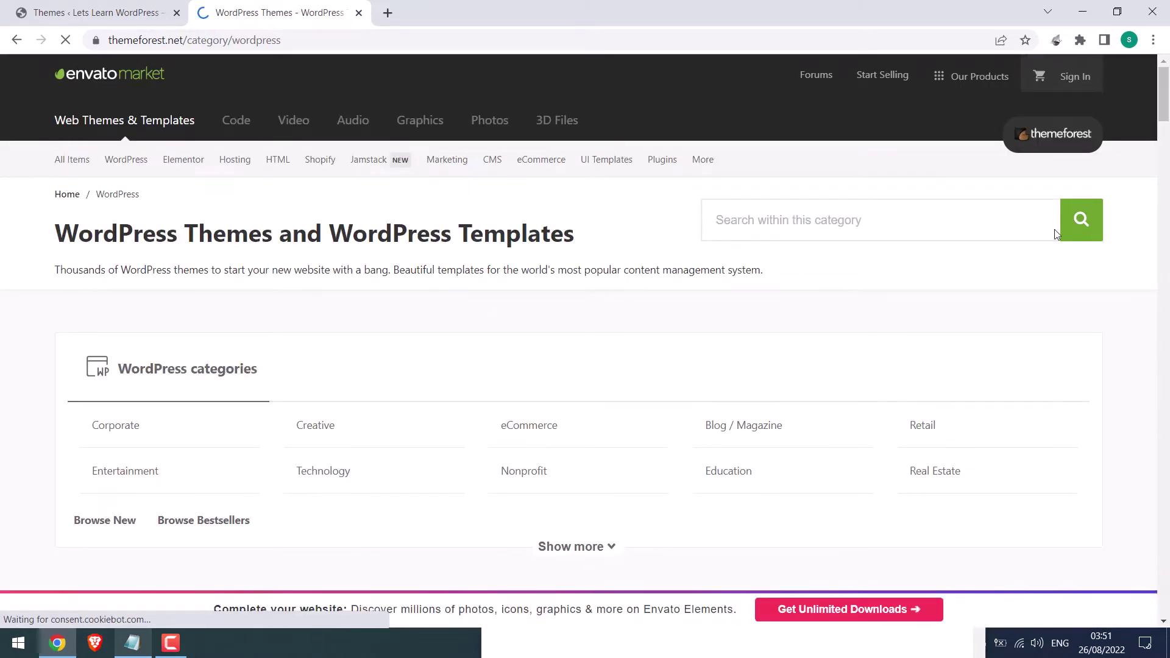
pyautogui.scroll(-5, 1148, 101)
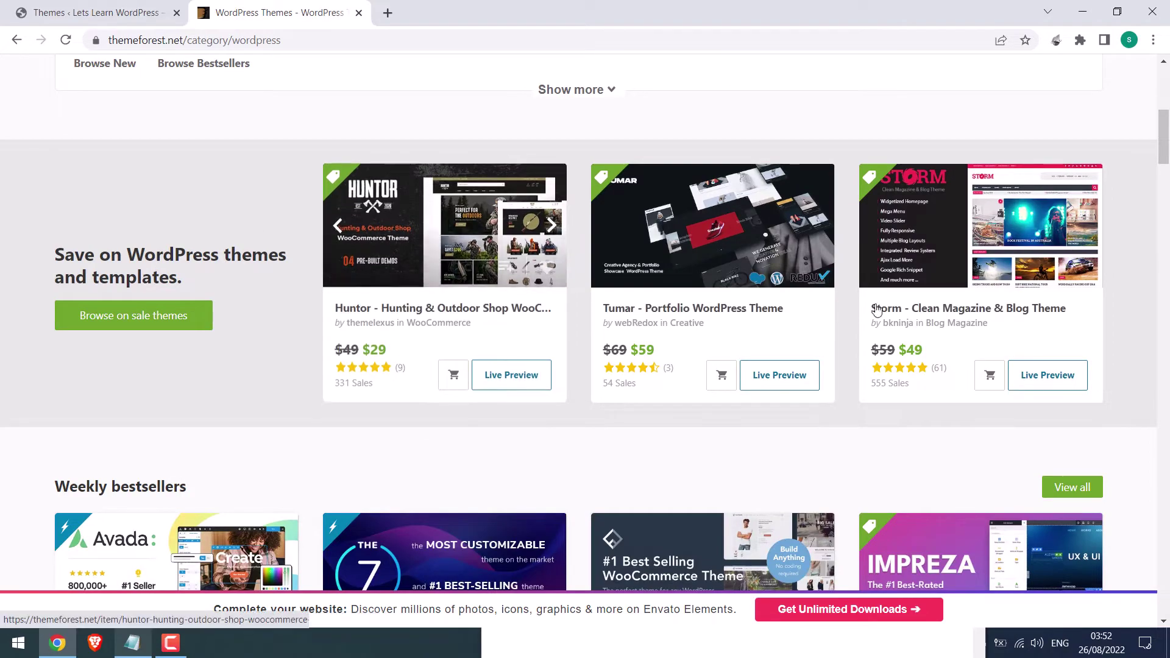
pyautogui.moveTo(1162, 137); pyautogui.dragTo(1162, 64)
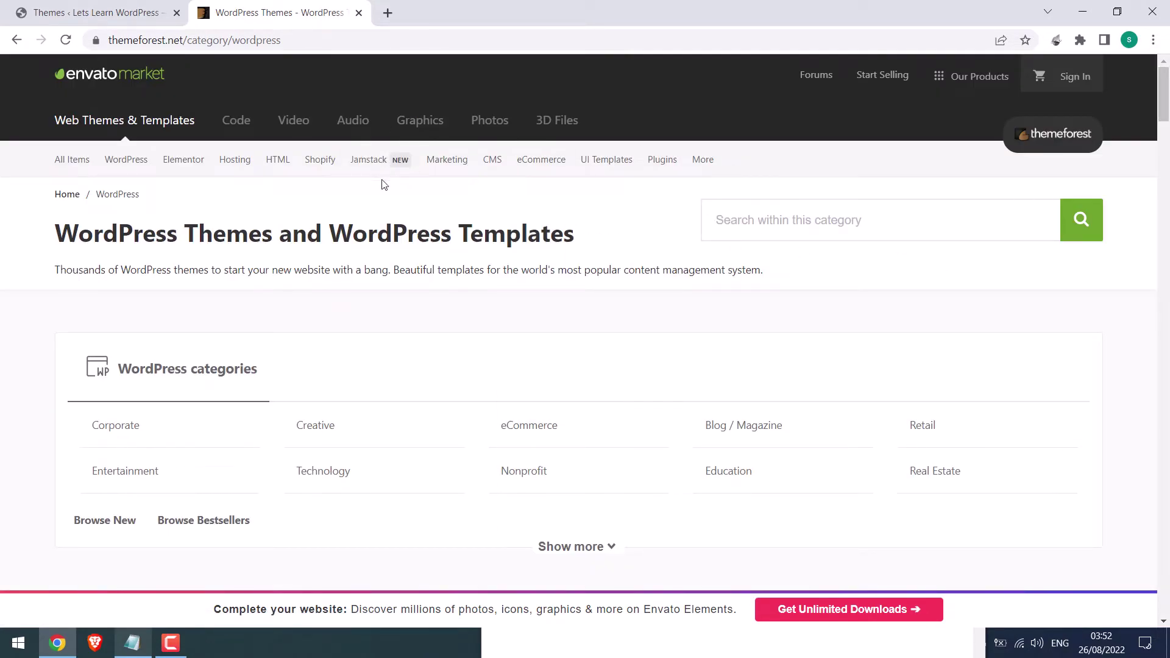
# Sign in to ThemeForest with the Envato account, verifying with the emailed passcode.
pyautogui.click(1075, 76)
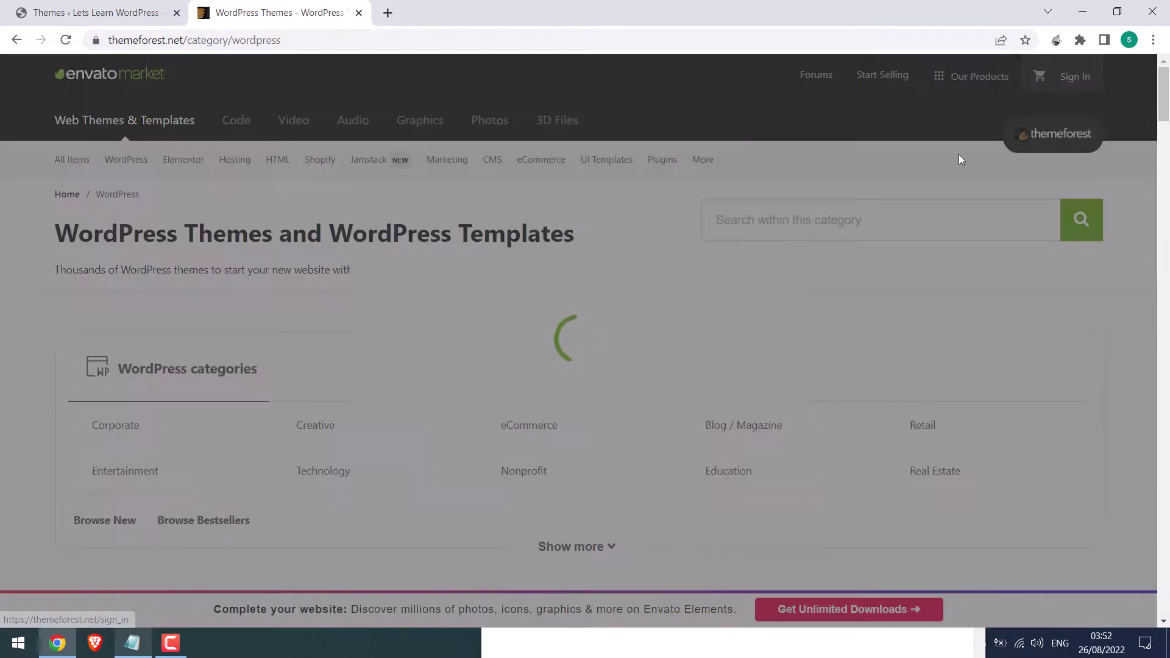
pyautogui.press('Tab')
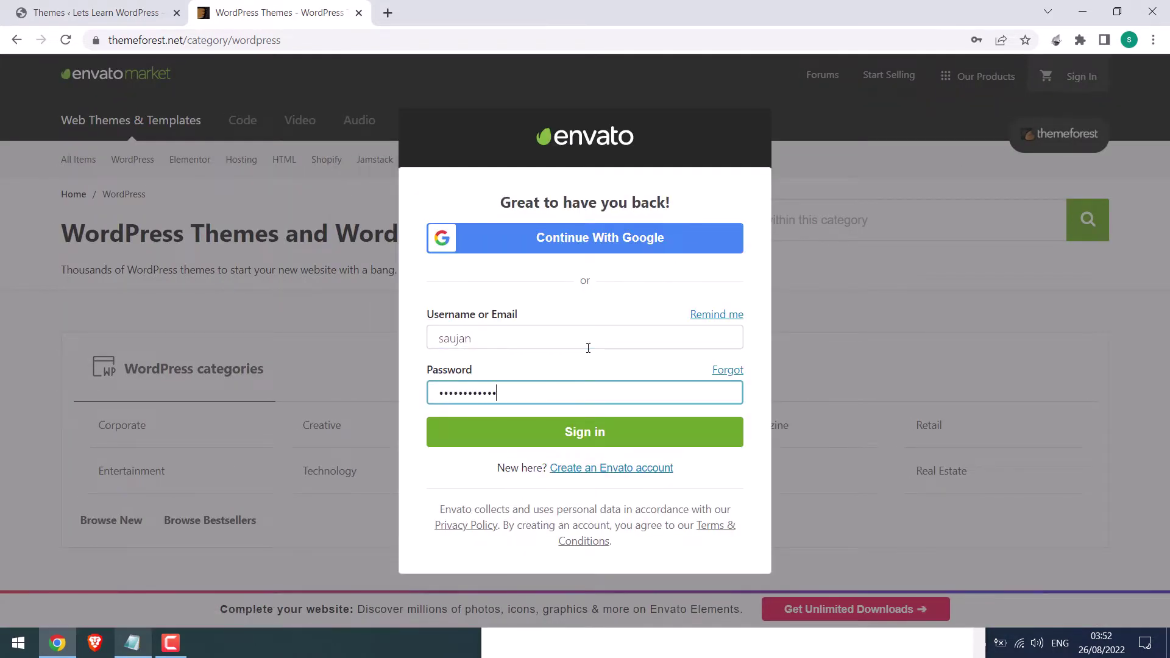
pyautogui.press('Return')
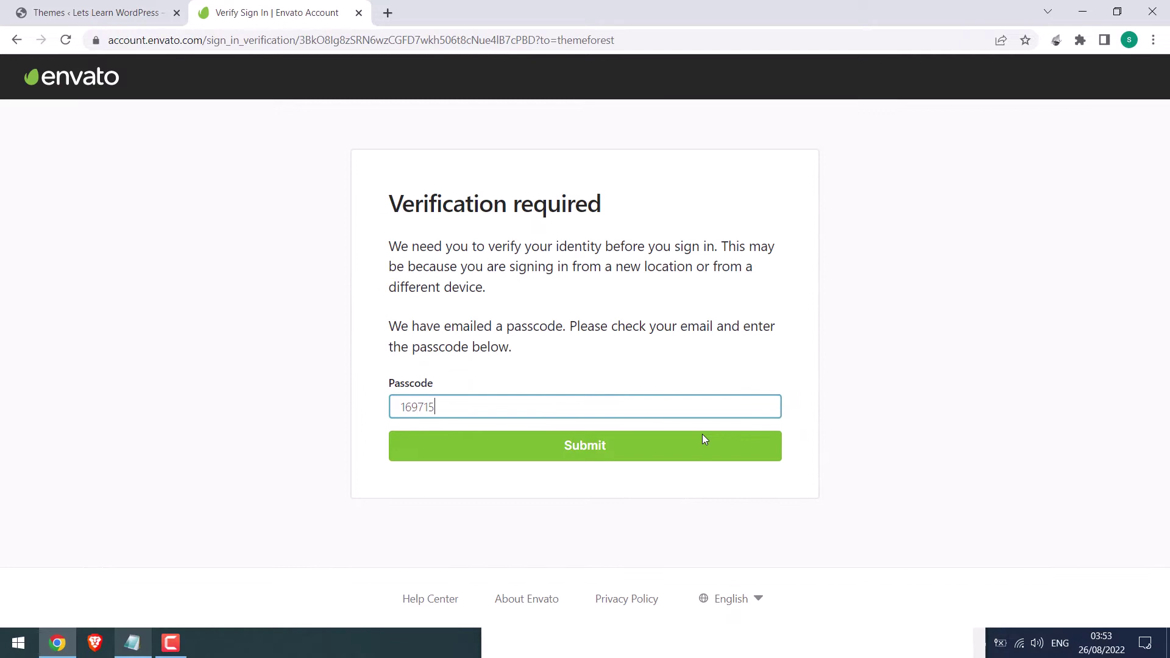
pyautogui.click(703, 439)
pyautogui.click(434, 290)
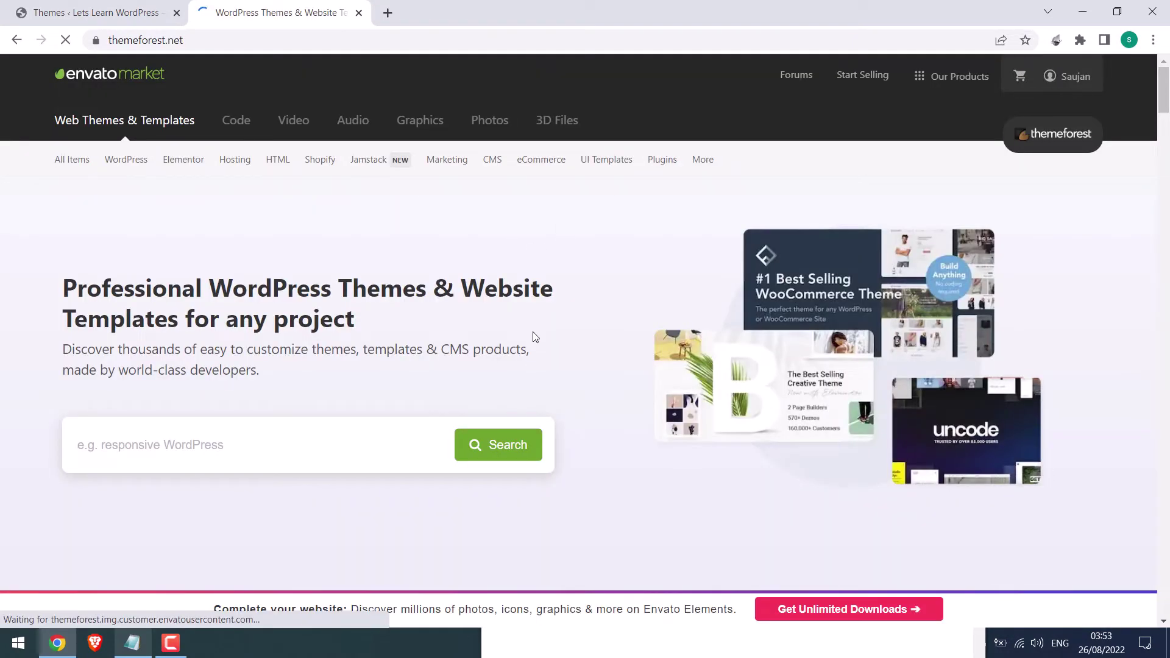
# Go to the ThemeForest Downloads list and open Enfold's item page in a new tab.
pyautogui.click(1075, 75)
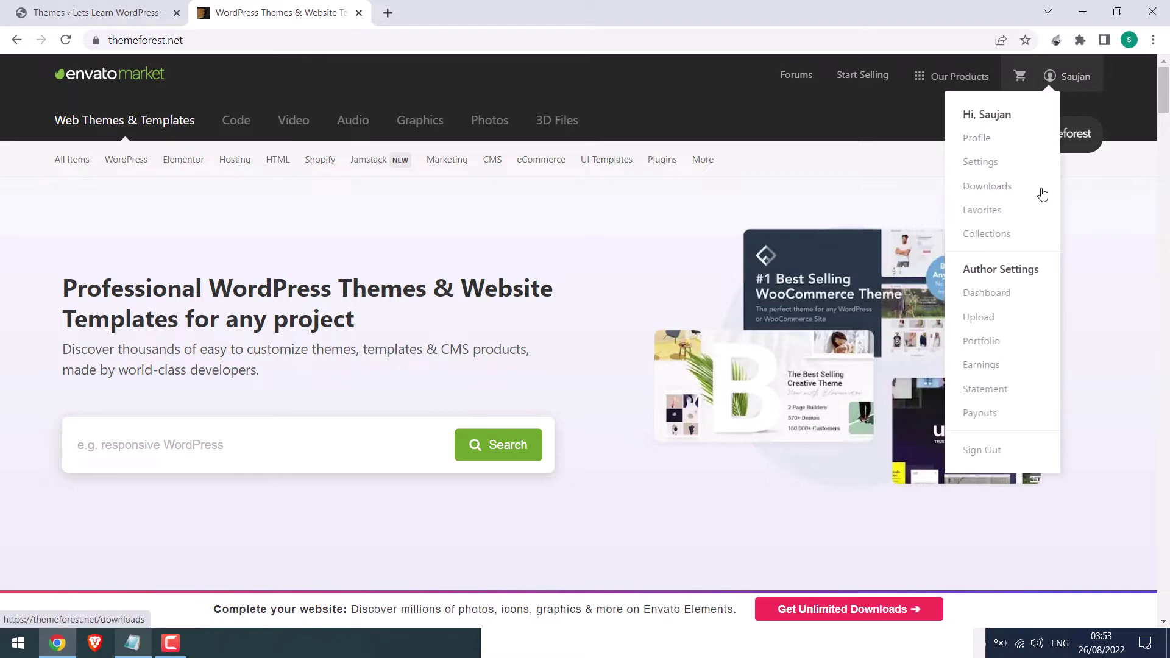
pyautogui.click(987, 186)
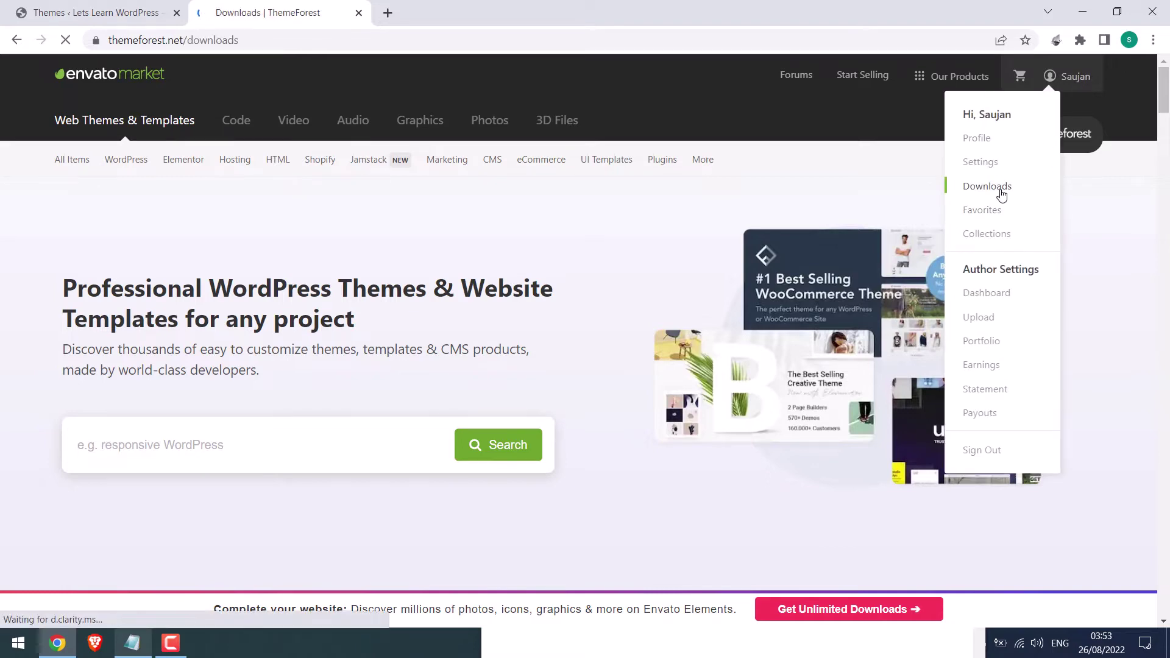
pyautogui.scroll(-4, 585, 366)
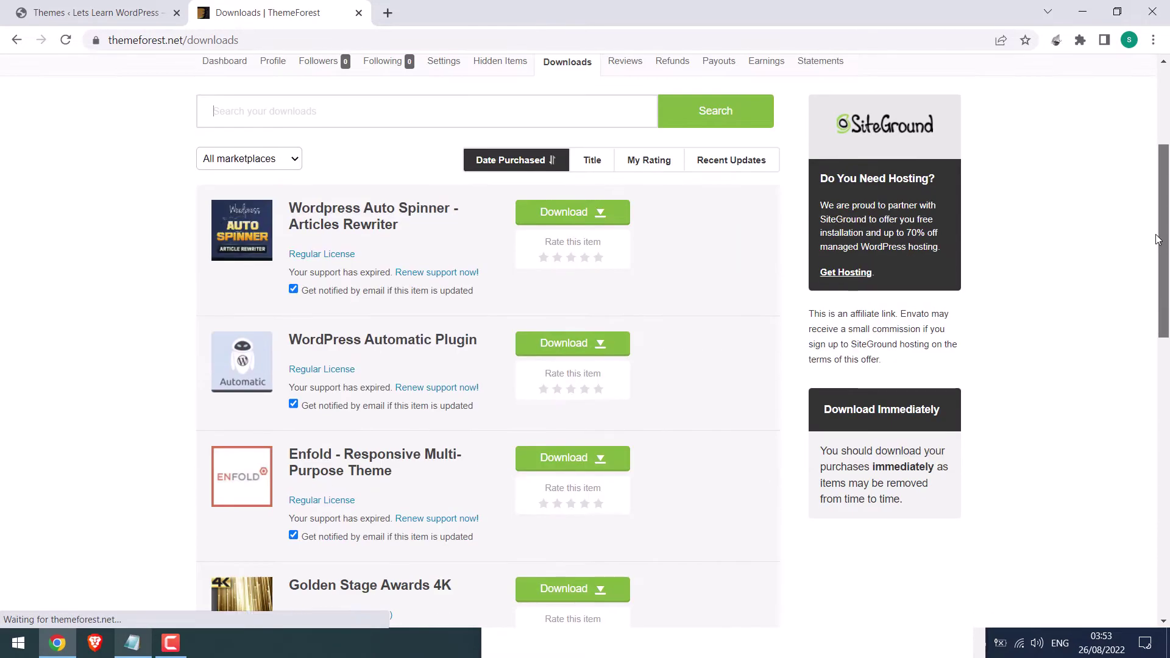
pyautogui.scroll(-2, 458, 320)
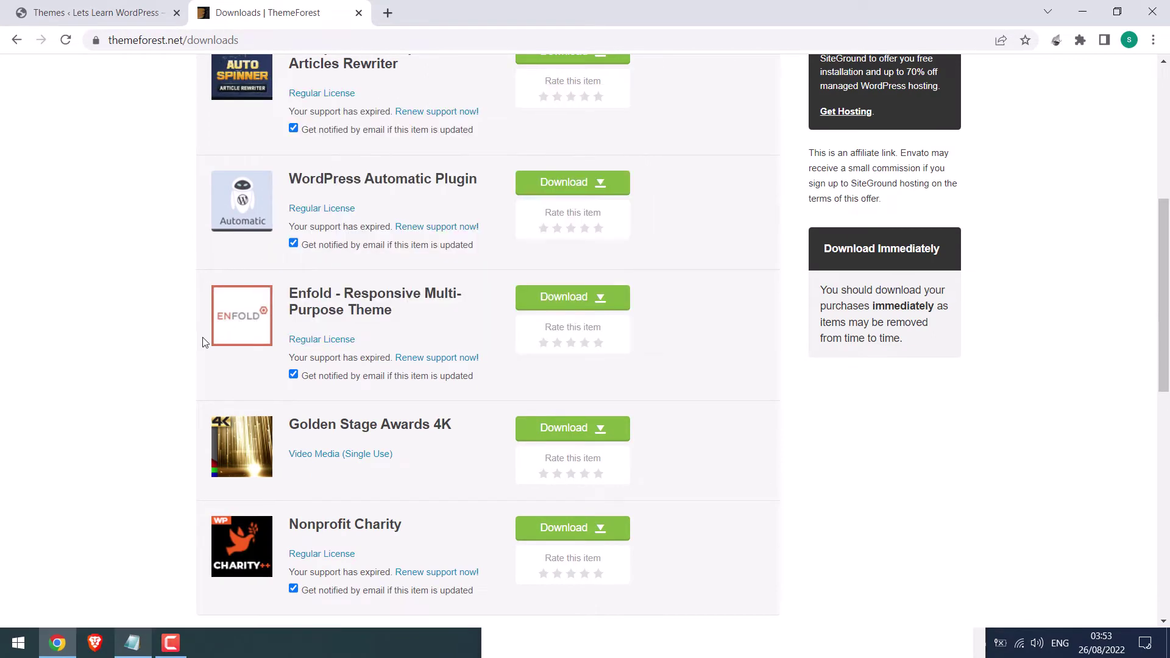
pyautogui.rightClick(320, 310)
pyautogui.click(361, 322)
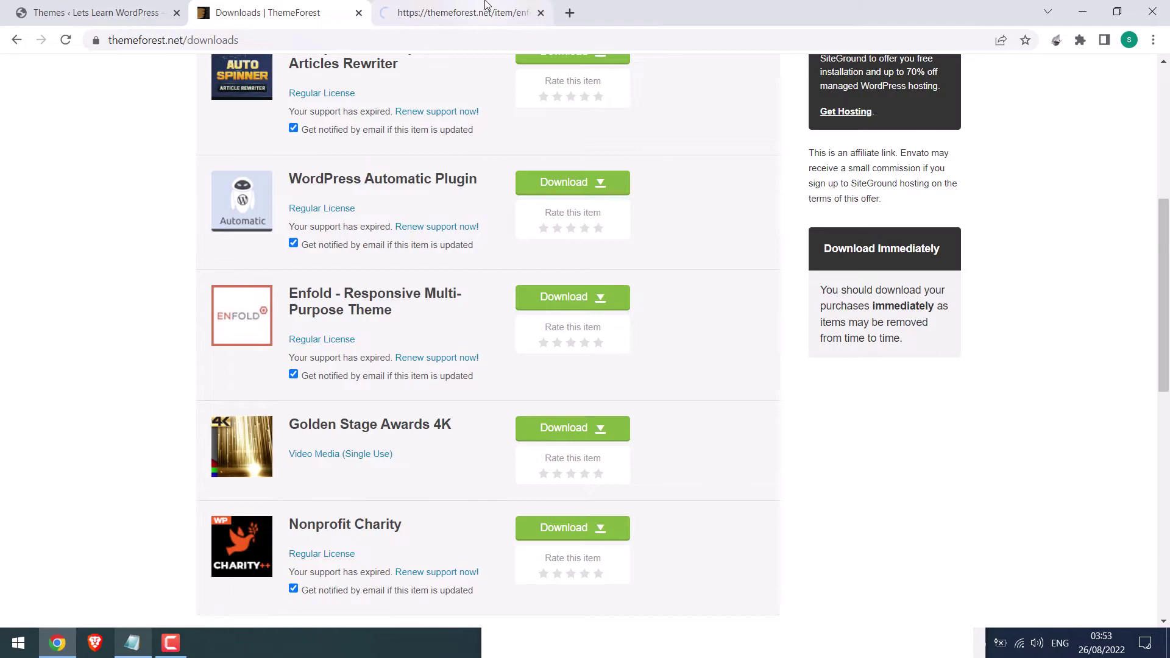
pyautogui.click(462, 12)
pyautogui.moveTo(1162, 73)
pyautogui.mouseDown()
pyautogui.moveTo(1163, 110)
pyautogui.moveTo(1162, 73)
pyautogui.mouseUp()
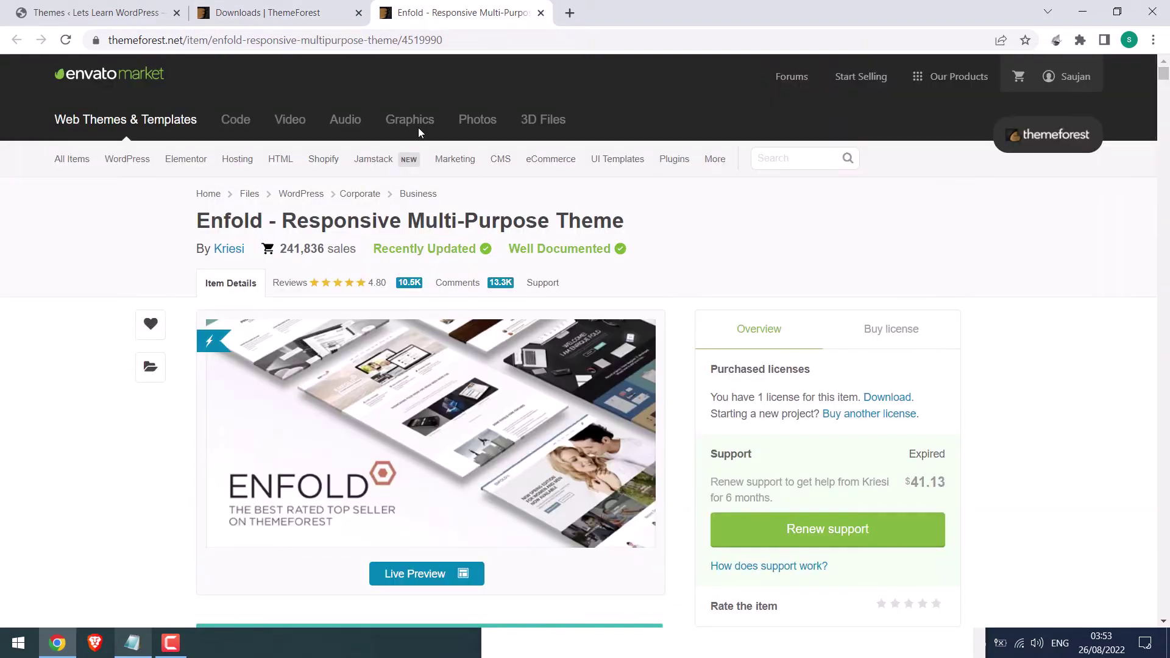
# Download Enfold's 'Installable WordPress file only', close its item page, and view Chrome's downloads.
pyautogui.click(282, 9)
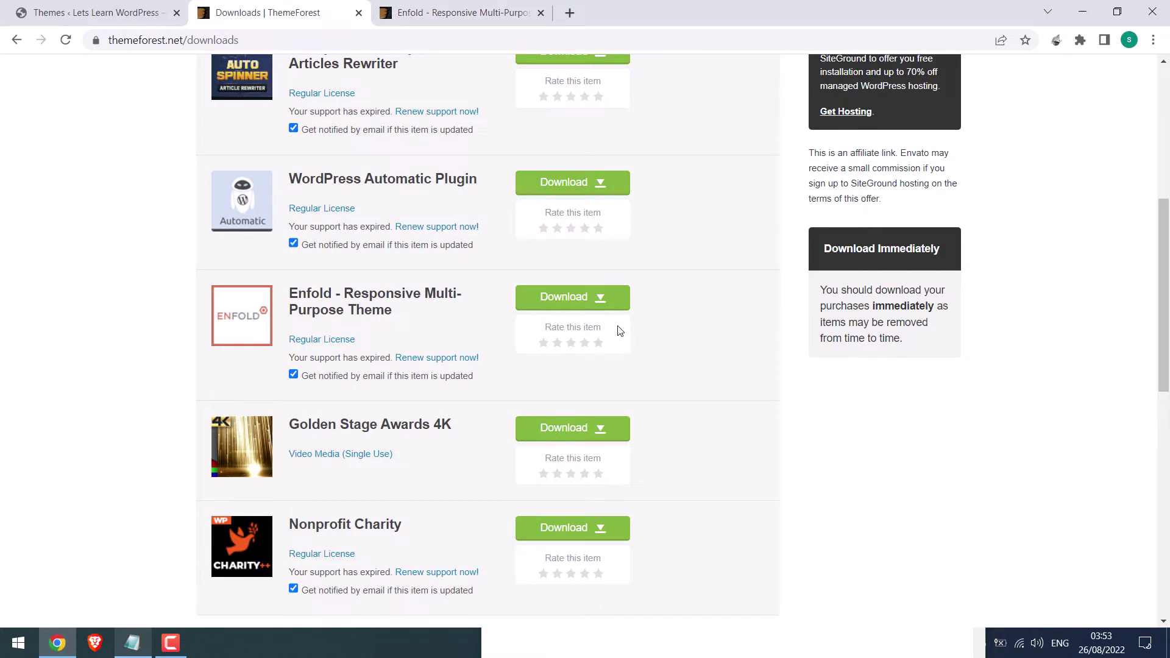
pyautogui.click(599, 297)
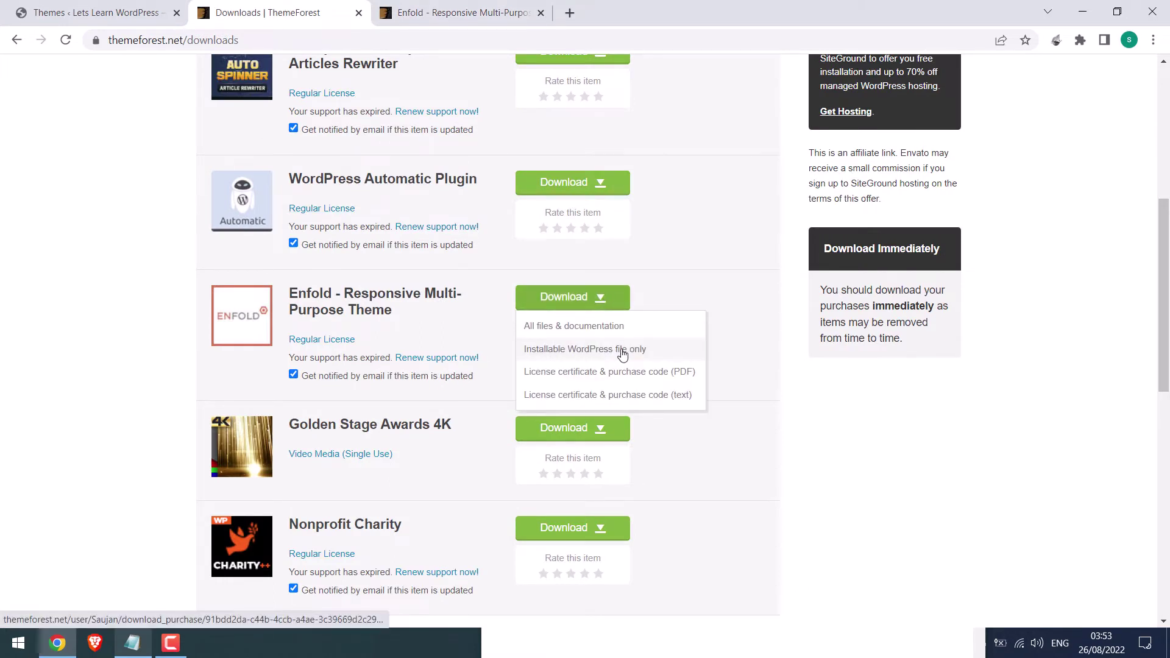
pyautogui.click(582, 349)
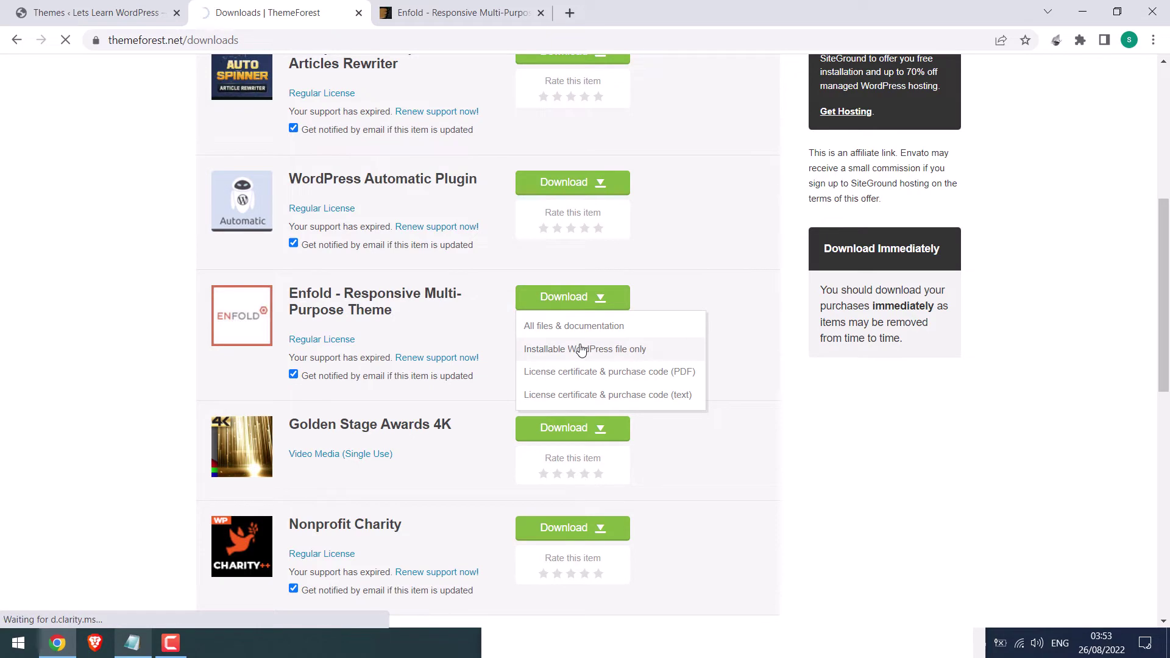
pyautogui.click(494, 12)
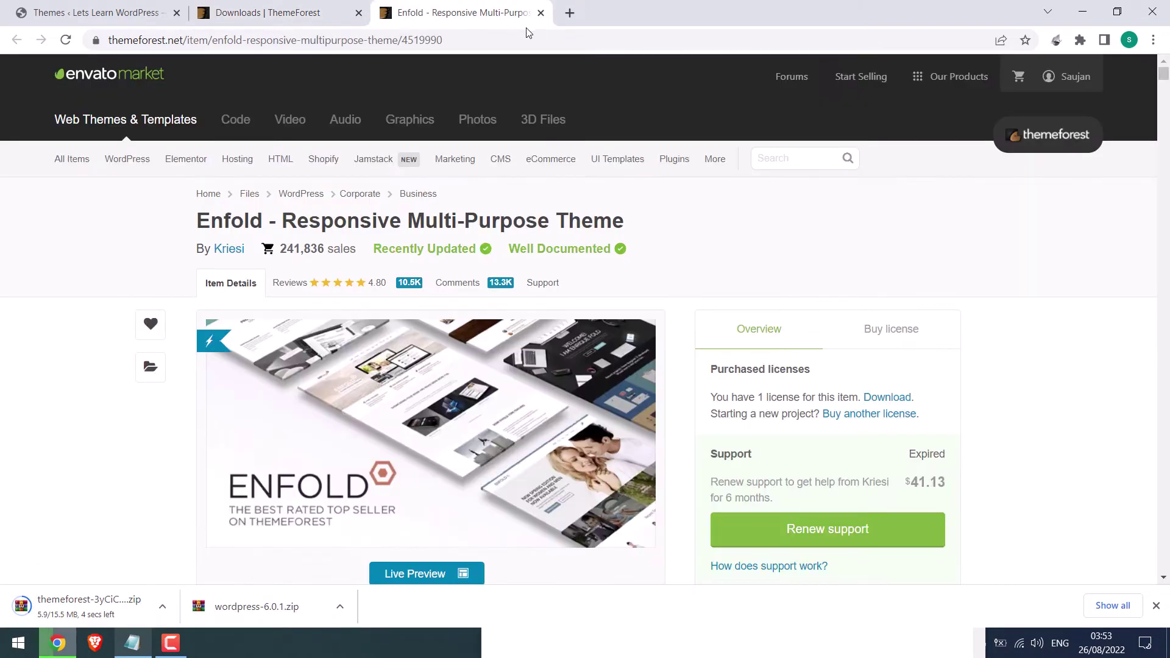
pyautogui.click(538, 13)
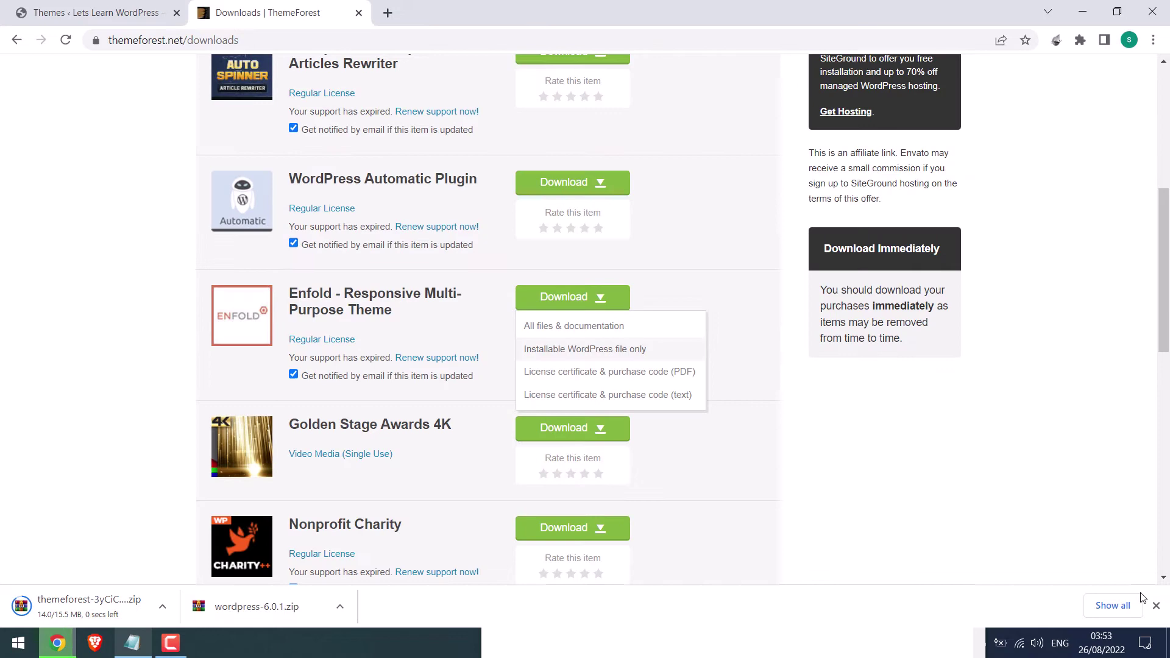
pyautogui.click(1112, 605)
pyautogui.click(266, 12)
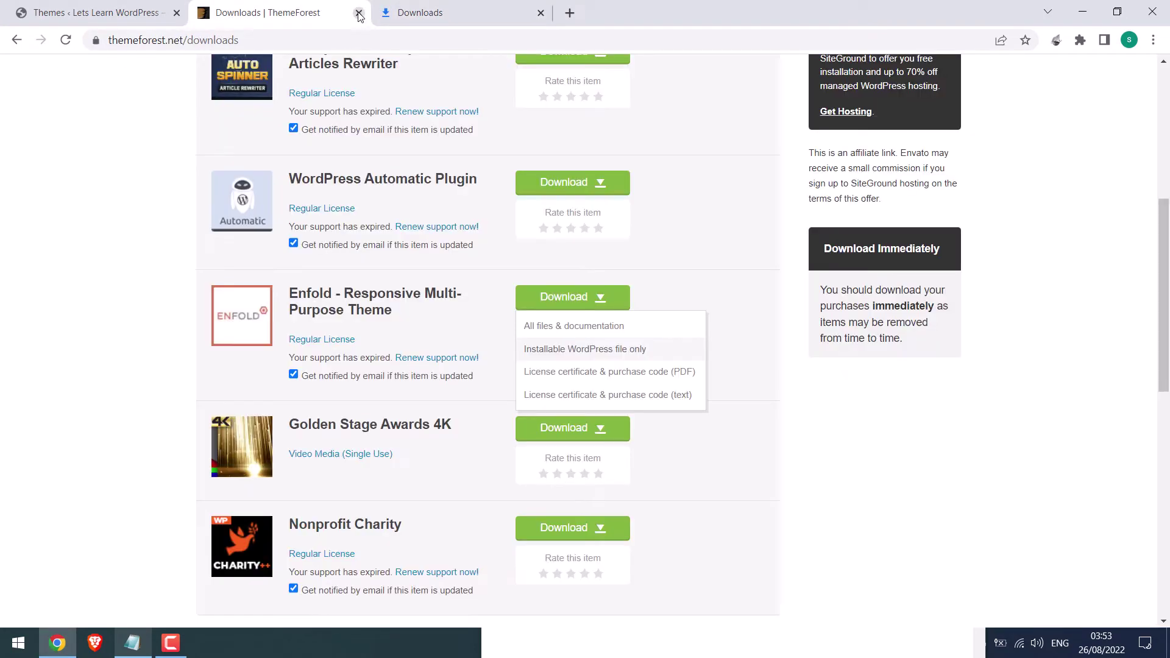
# Locate the downloaded Enfold zip in its folder and paste a copy onto the desktop.
pyautogui.click(359, 13)
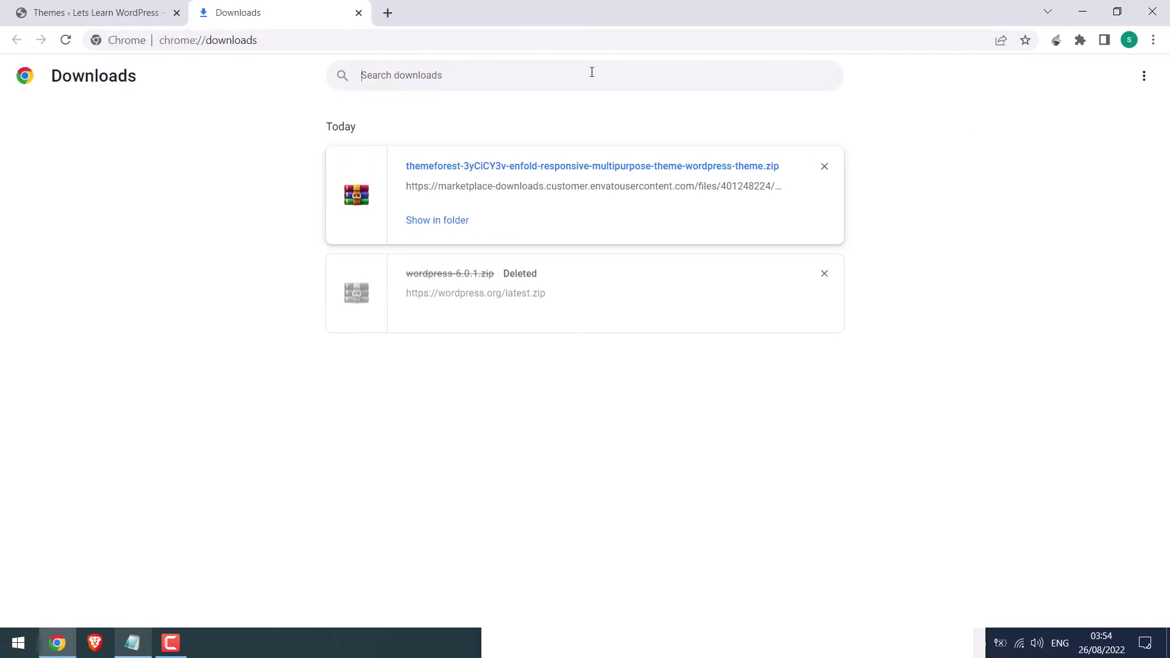
pyautogui.click(438, 221)
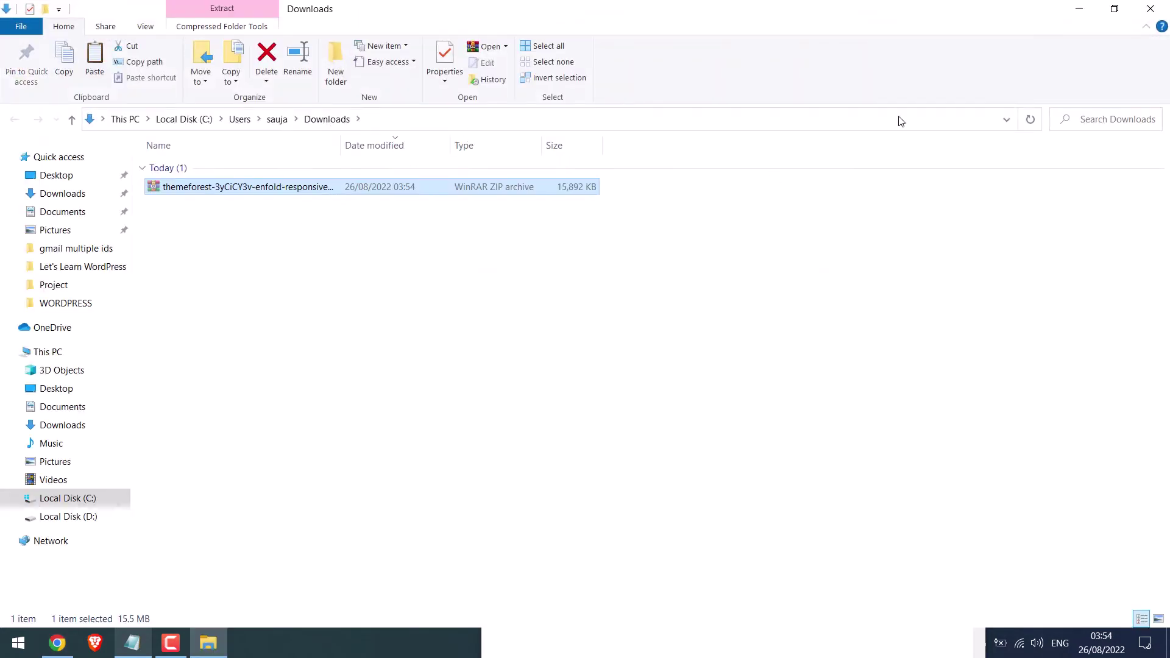
pyautogui.click(1078, 8)
pyautogui.click(1042, 13)
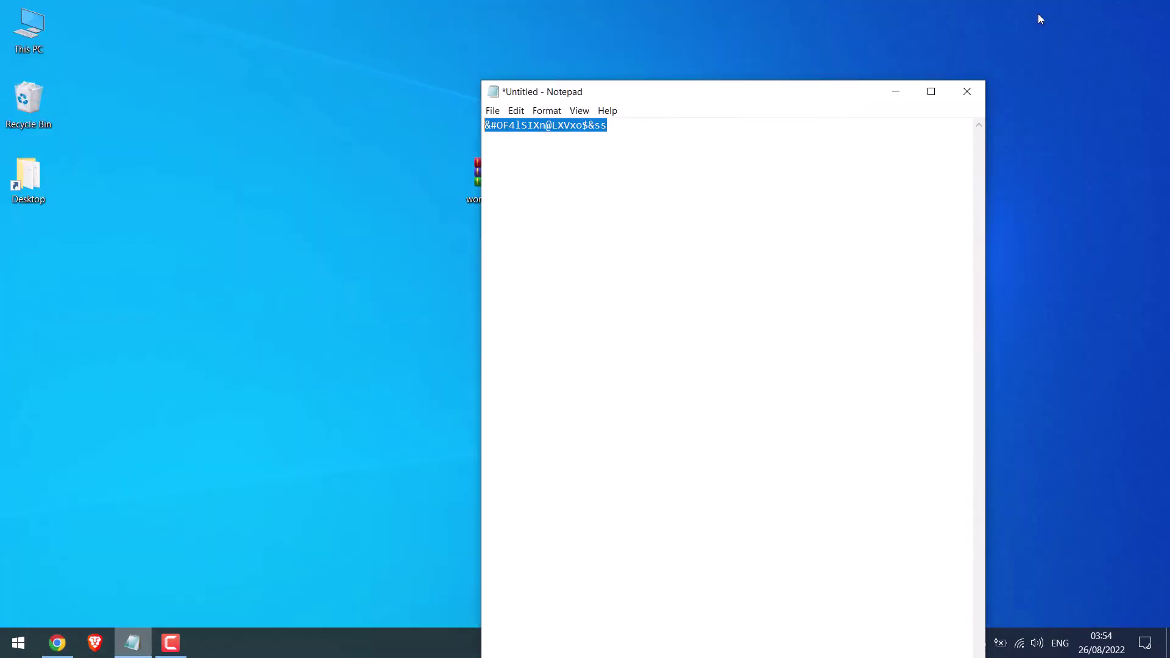
pyautogui.rightClick(308, 212)
pyautogui.click(343, 284)
# Minimize Notepad, restore Chrome, and close the Downloads list to return to Themes.
pyautogui.click(895, 92)
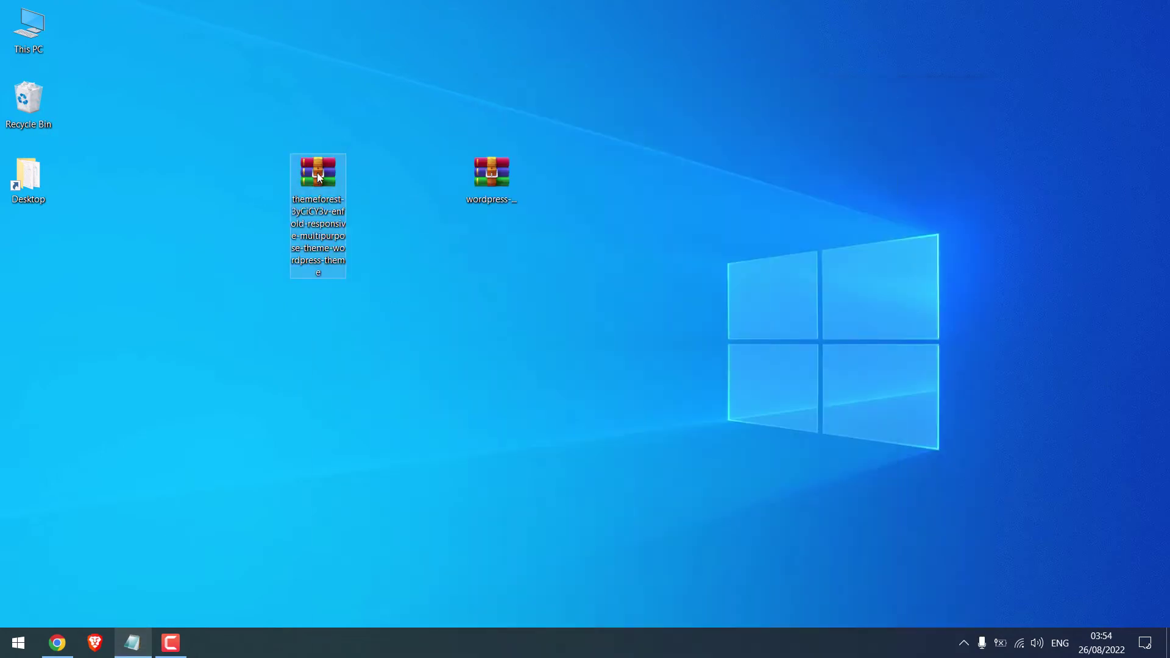
pyautogui.click(57, 643)
pyautogui.click(384, 14)
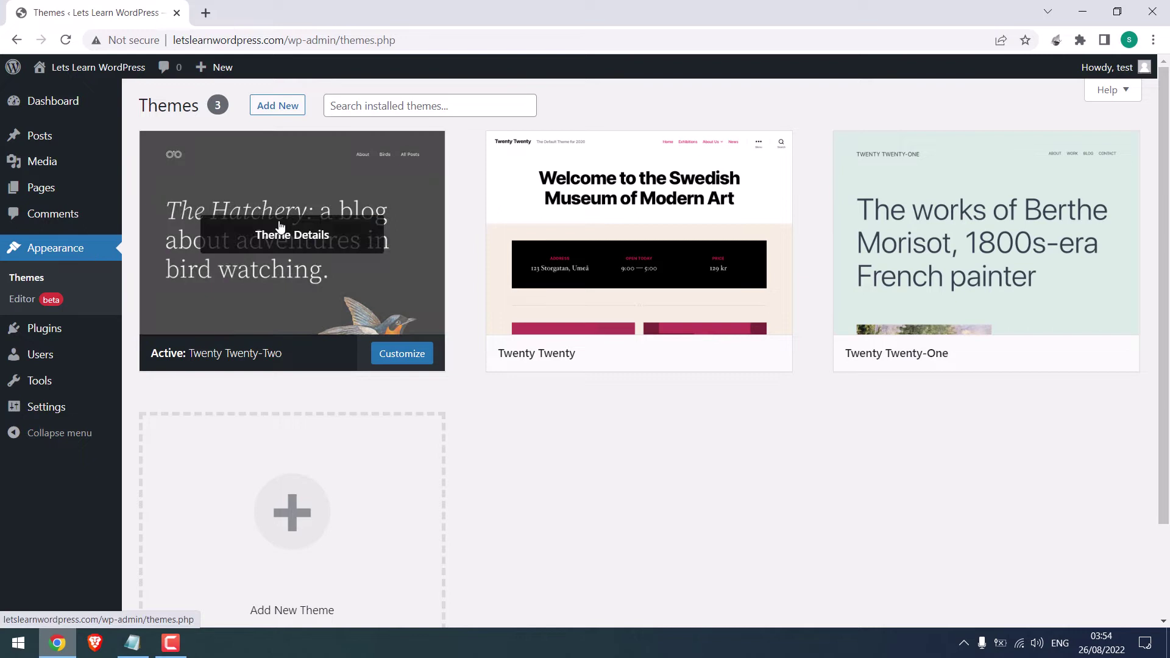
# Upload the themeforest Enfold zip from the Desktop as a new theme and install it.
pyautogui.click(277, 106)
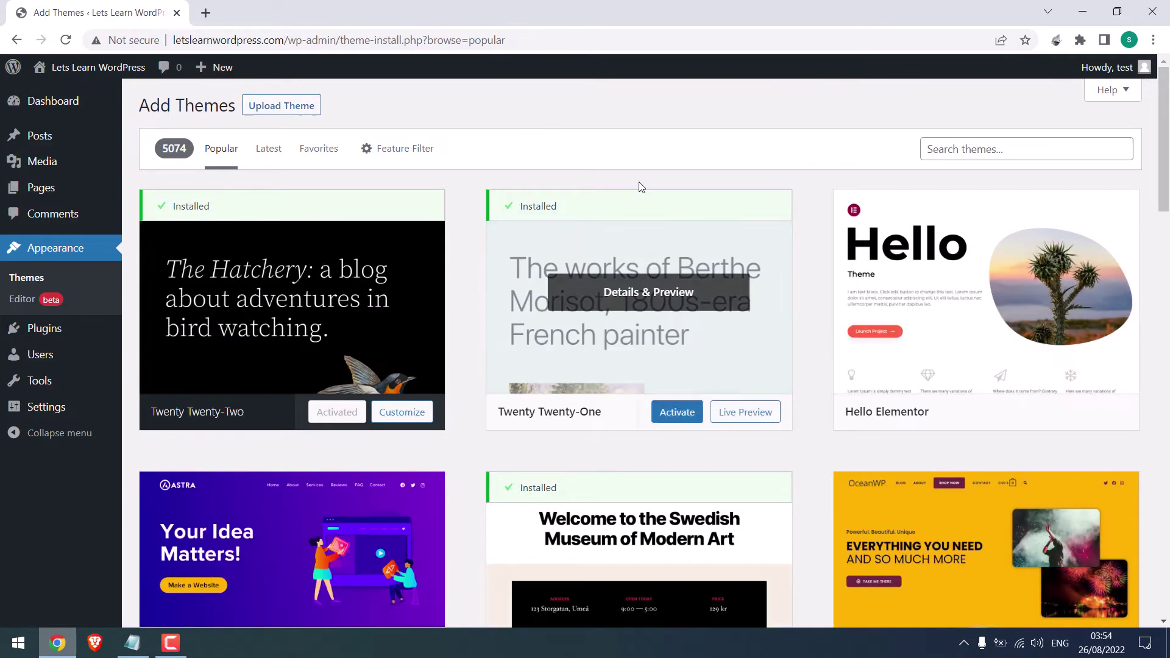
pyautogui.scroll(-5, 640, 366)
pyautogui.scroll(-5, 640, 365)
pyautogui.scroll(-3, 640, 366)
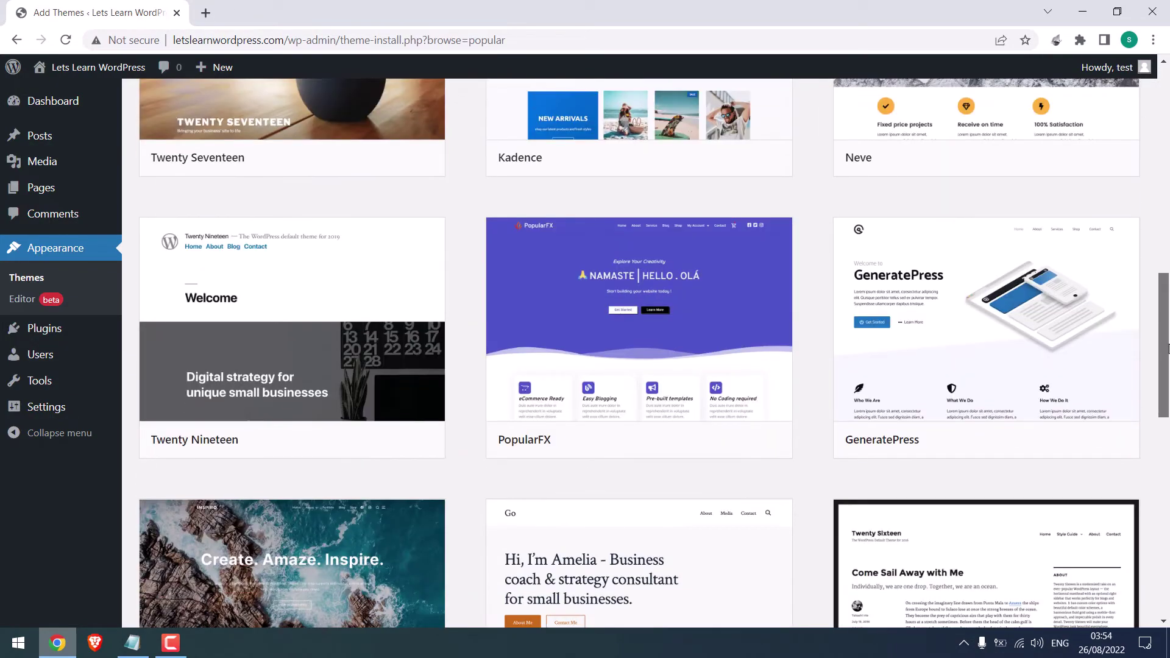
pyautogui.moveTo(1161, 347)
pyautogui.mouseDown()
pyautogui.moveTo(1161, 403)
pyautogui.moveTo(1161, 230)
pyautogui.moveTo(1161, 310)
pyautogui.mouseUp()
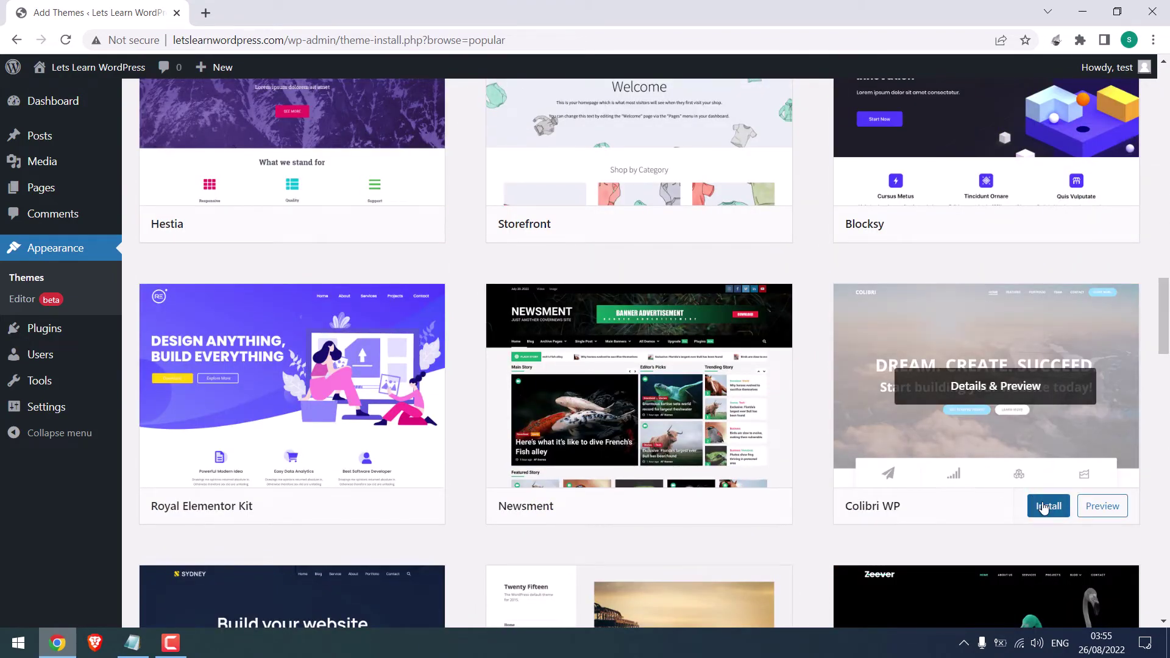
pyautogui.moveTo(291, 383)
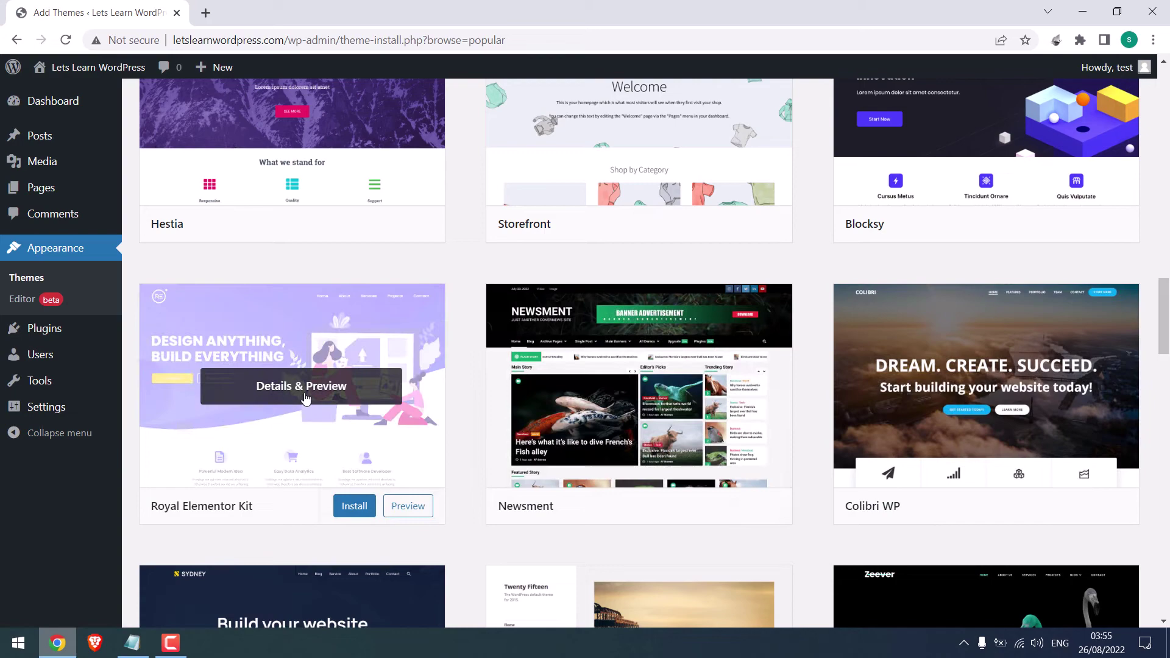
pyautogui.moveTo(1161, 315); pyautogui.dragTo(1163, 100)
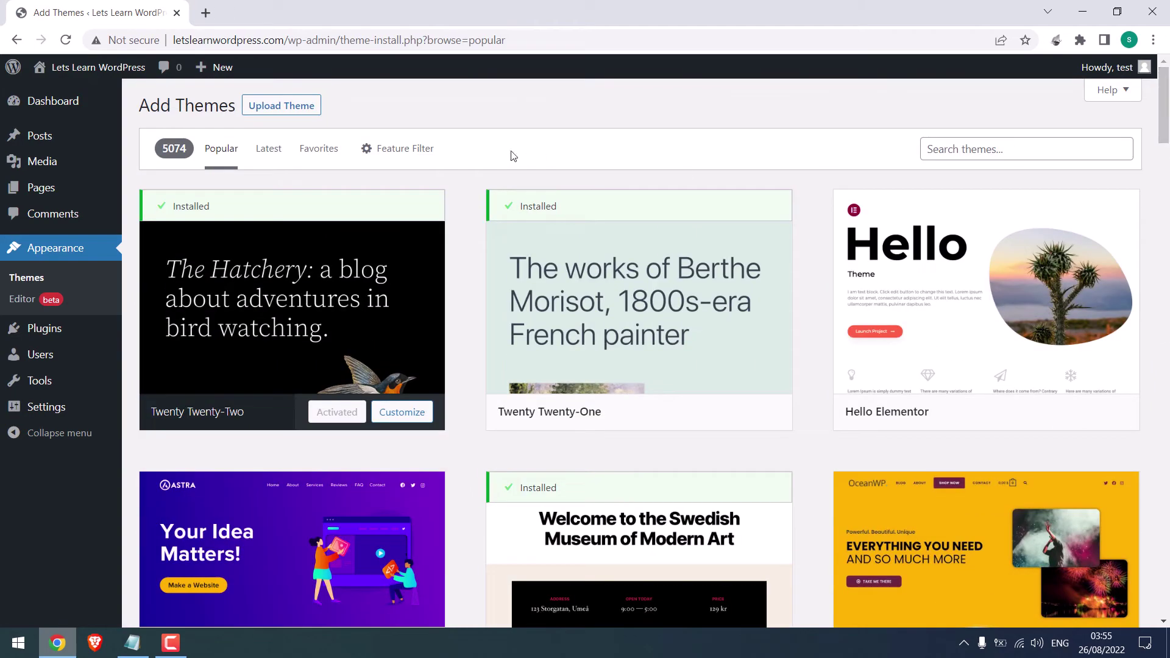
pyautogui.click(281, 106)
pyautogui.click(540, 242)
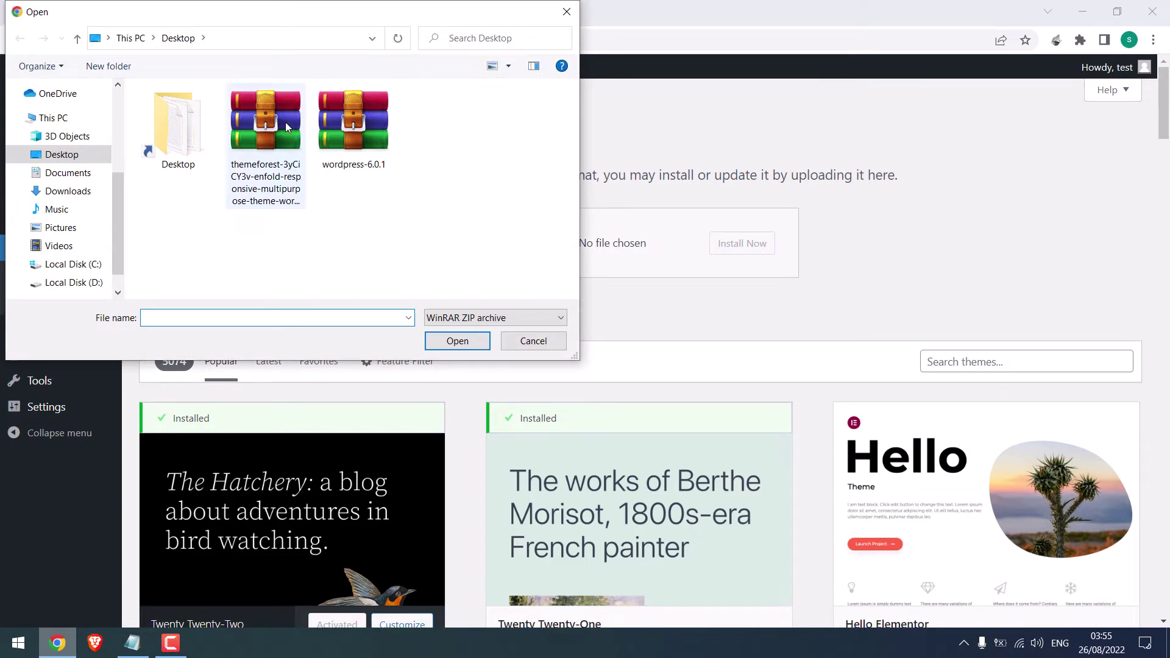
pyautogui.click(245, 125)
pyautogui.click(457, 341)
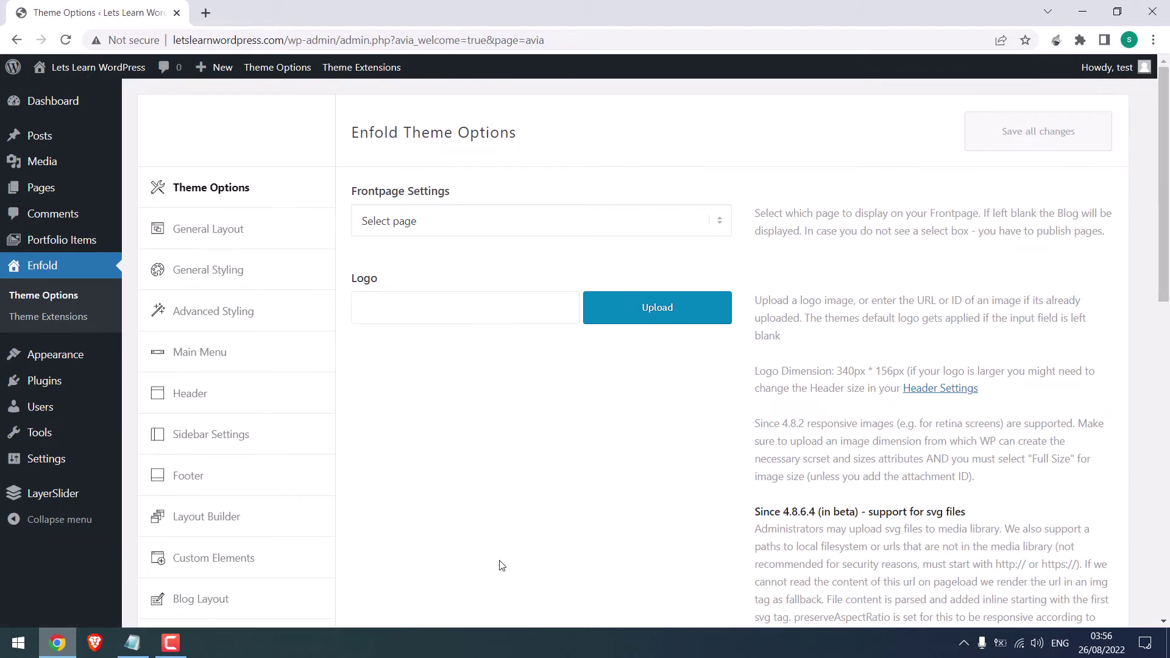
# View the live site's Enfold design in a new tab, then return to Theme Options.
pyautogui.moveTo(98, 67)
pyautogui.rightClick(52, 94)
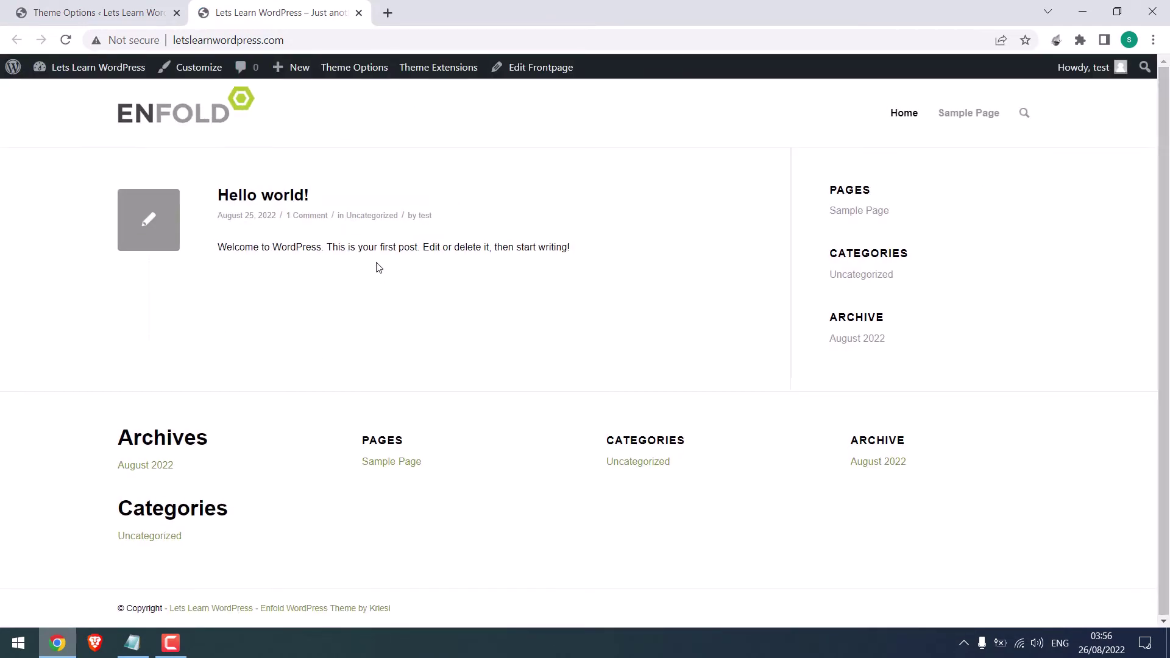
pyautogui.click(98, 12)
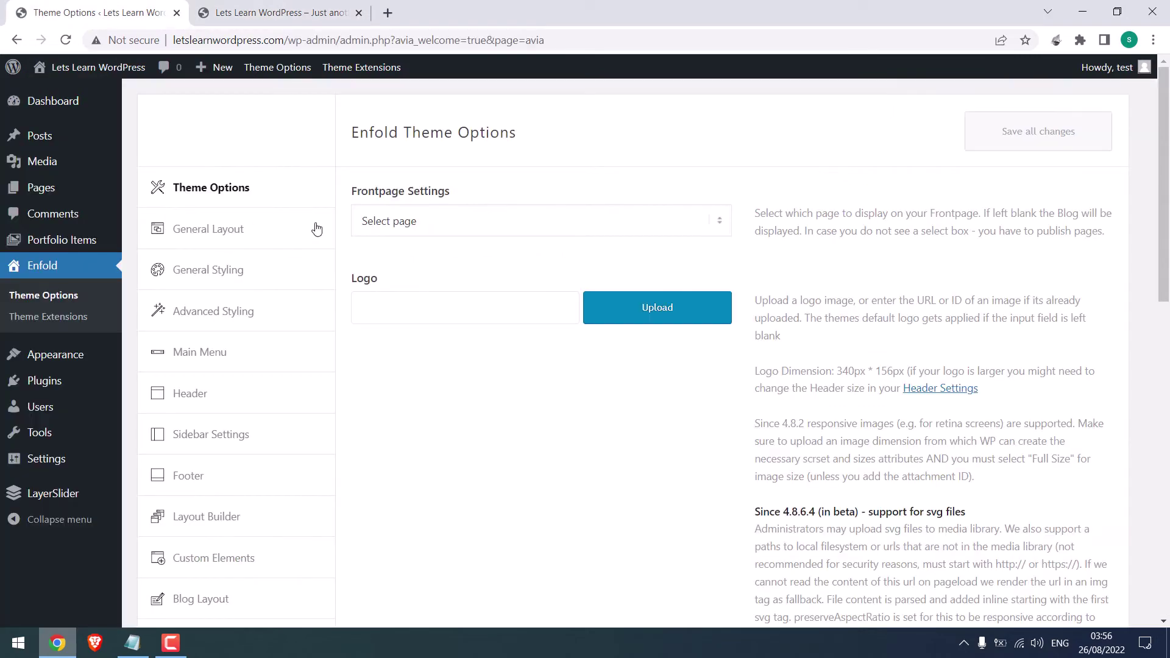
pyautogui.scroll(-3, 375, 469)
pyautogui.scroll(-2, 403, 402)
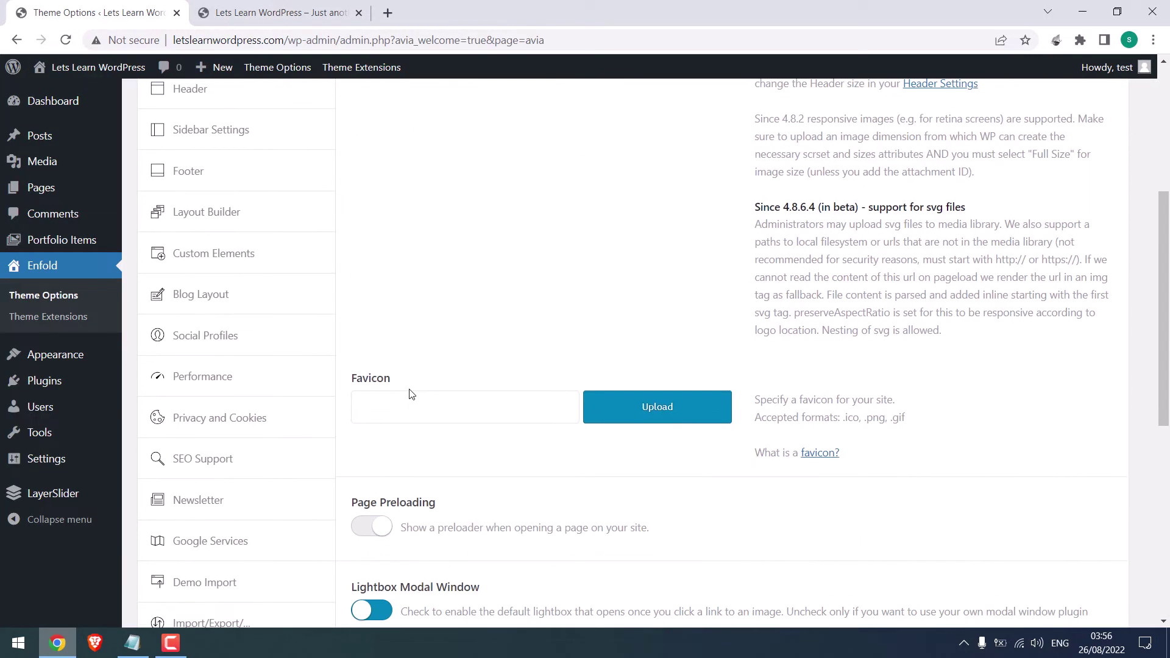
pyautogui.scroll(-1, 409, 394)
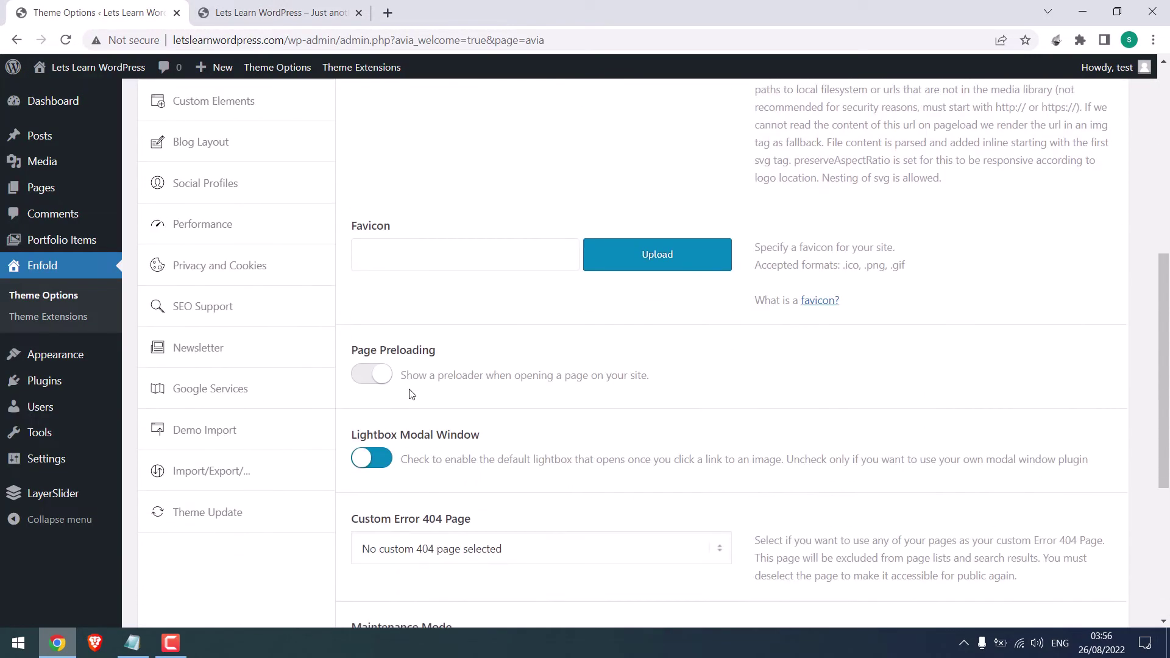
# Preview the One Page Agency online demo from Demo Import, then close the preview and site tabs.
pyautogui.click(204, 429)
pyautogui.moveTo(1161, 147)
pyautogui.mouseDown()
pyautogui.moveTo(1161, 108)
pyautogui.moveTo(1165, 274)
pyautogui.mouseUp()
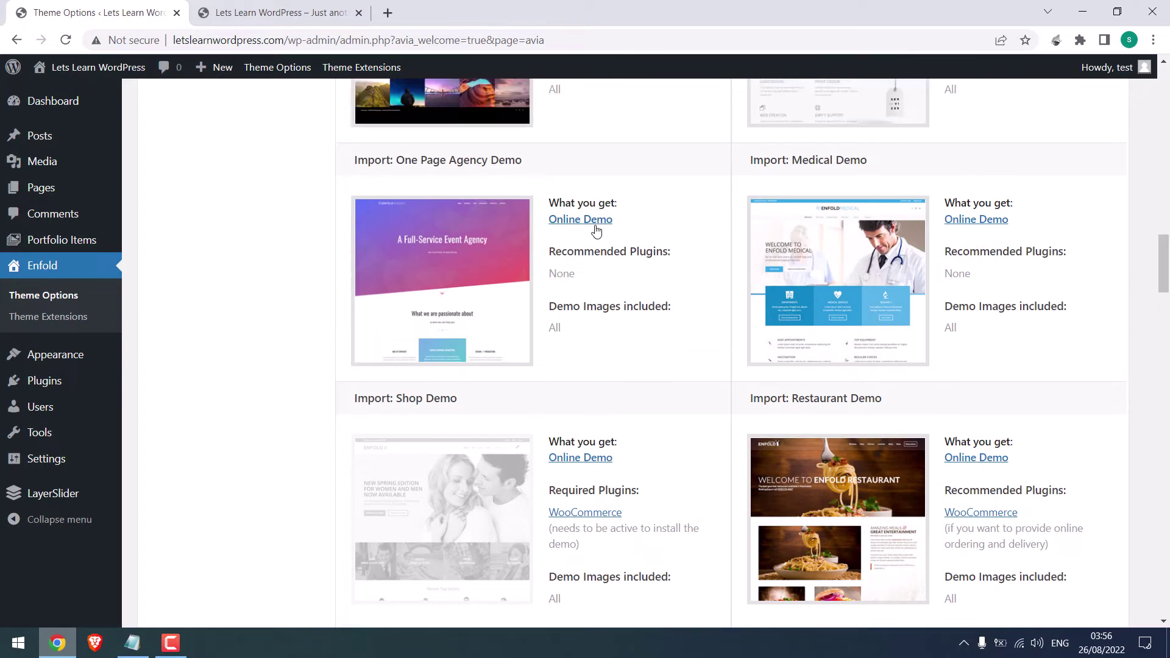
pyautogui.click(596, 229)
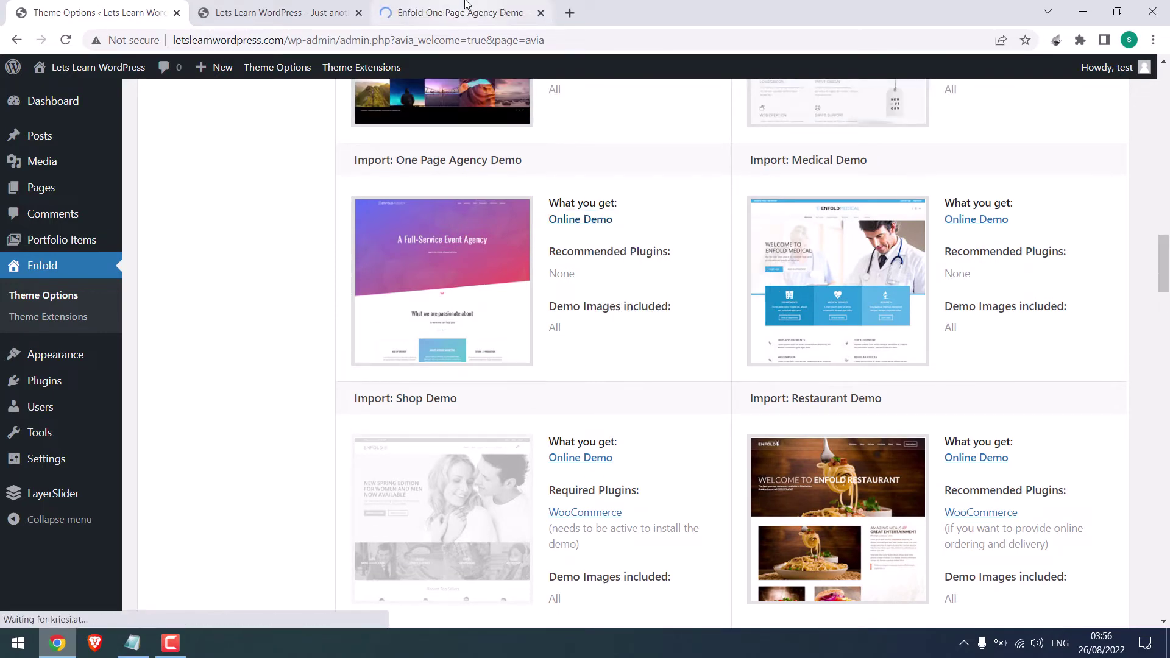
pyautogui.click(467, 13)
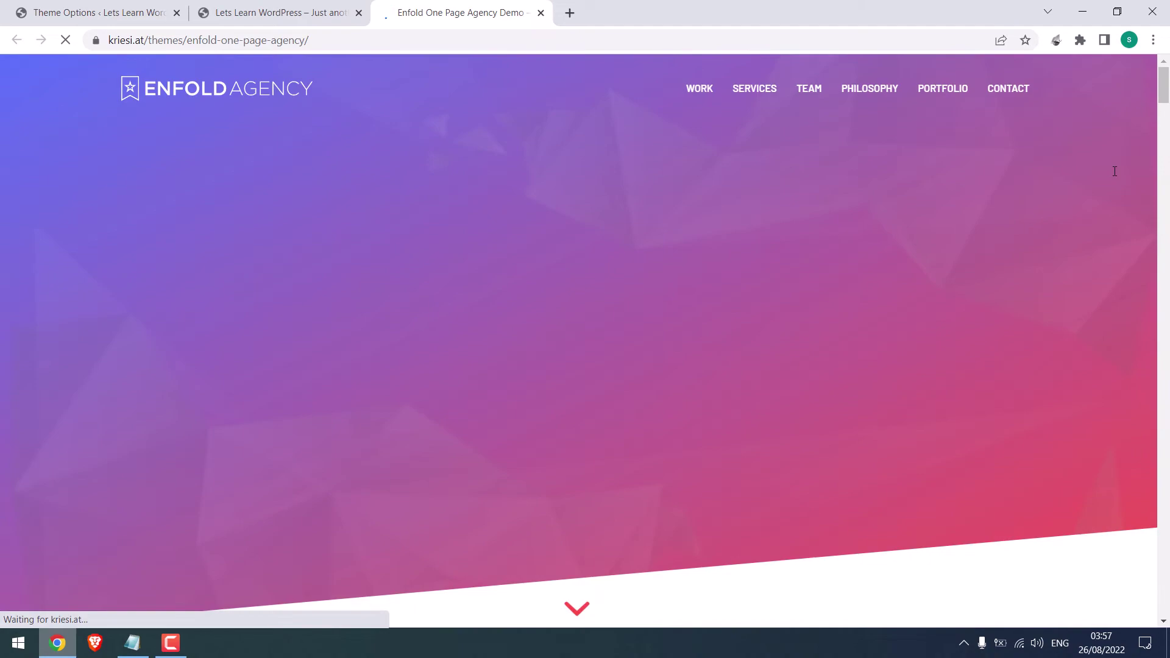
pyautogui.moveTo(1164, 91)
pyautogui.mouseDown()
pyautogui.moveTo(1164, 539)
pyautogui.moveTo(1164, 73)
pyautogui.mouseUp()
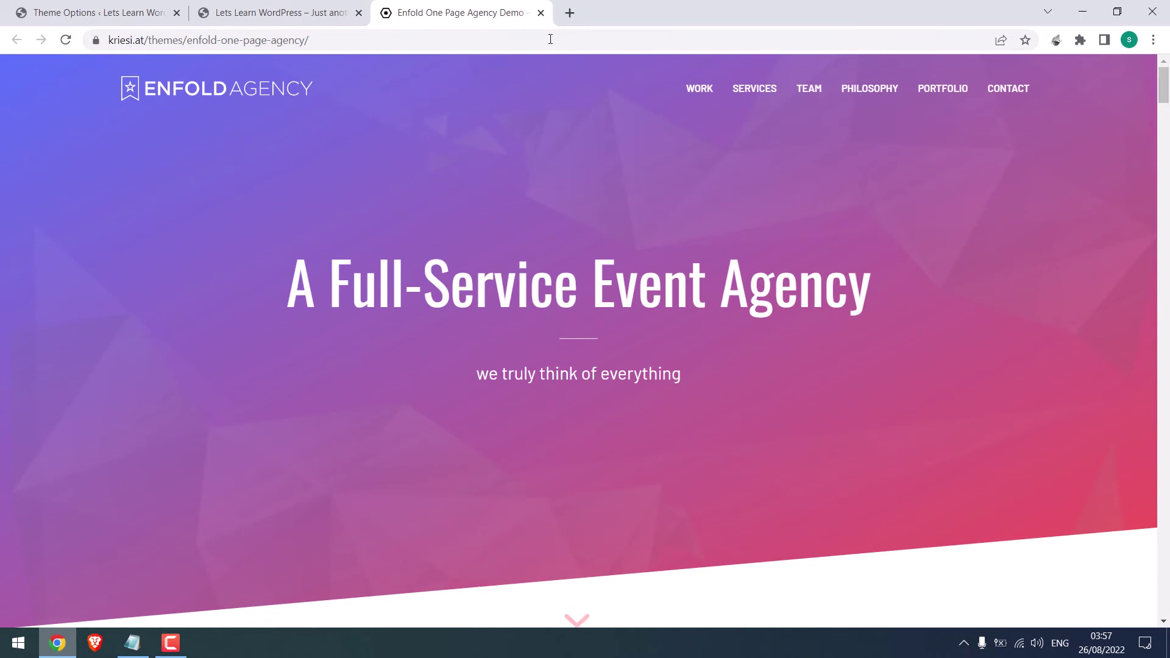
pyautogui.click(541, 13)
pyautogui.click(359, 11)
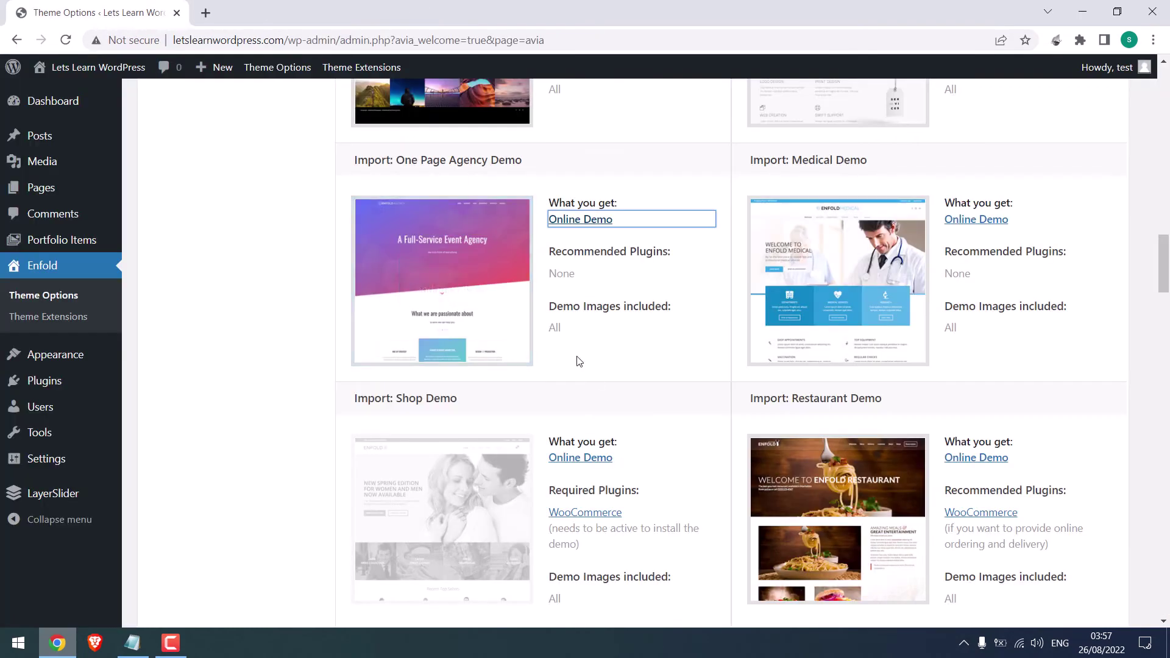
# Import the One Page Agency demo, confirming that it will overwrite the current settings.
pyautogui.click(449, 284)
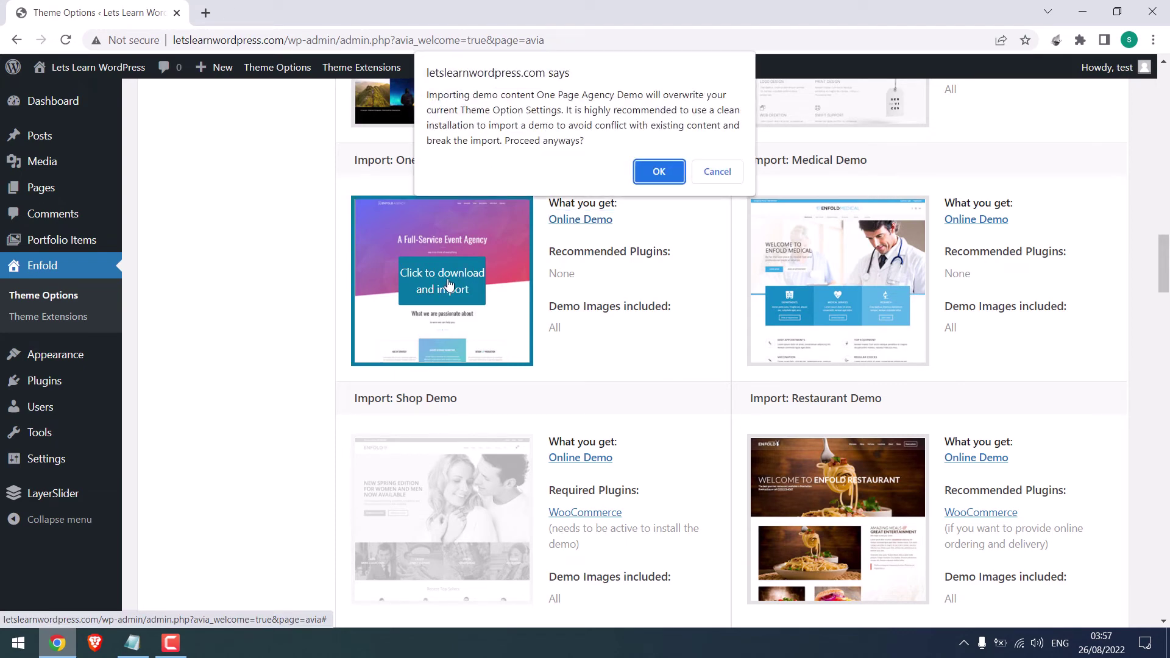
pyautogui.click(658, 172)
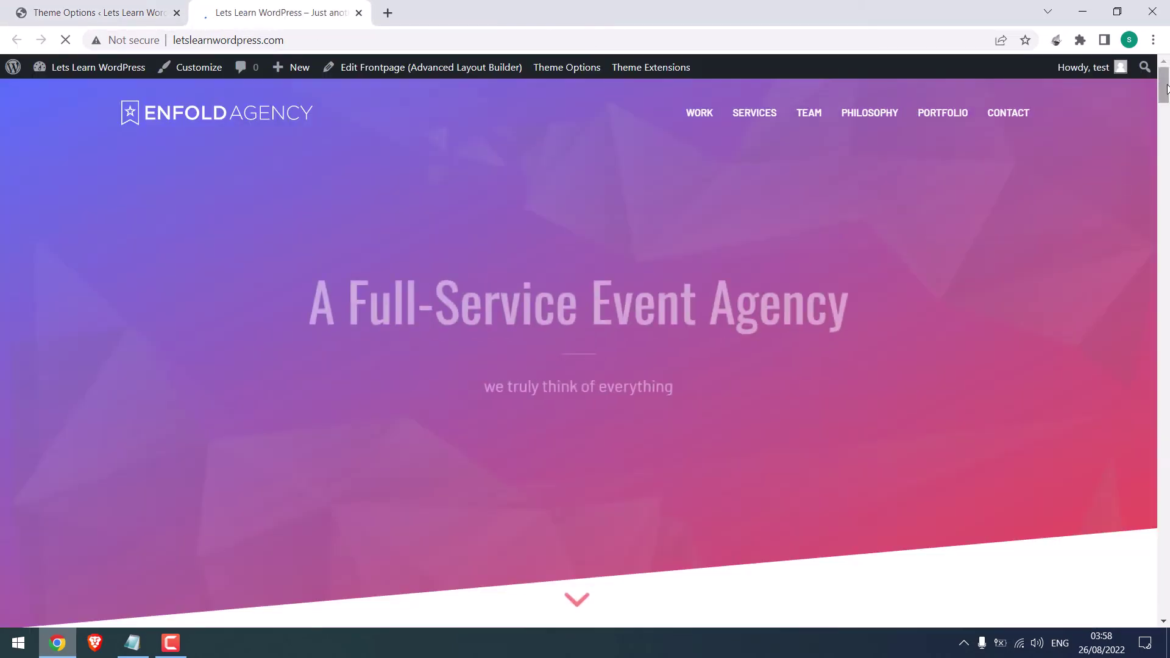
pyautogui.moveTo(1164, 92)
pyautogui.mouseDown()
pyautogui.moveTo(1164, 595)
pyautogui.moveTo(1164, 57)
pyautogui.mouseUp()
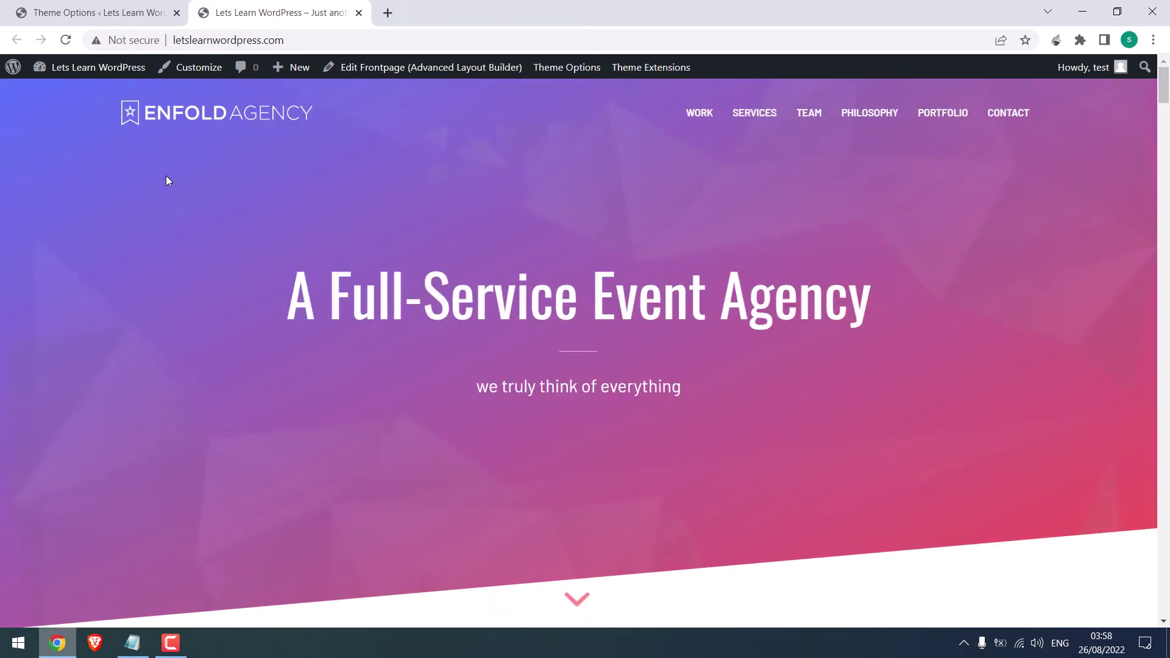
# Dismiss the welcome notice so the Home page's Advanced Layout Builder sections are visible.
pyautogui.click(404, 72)
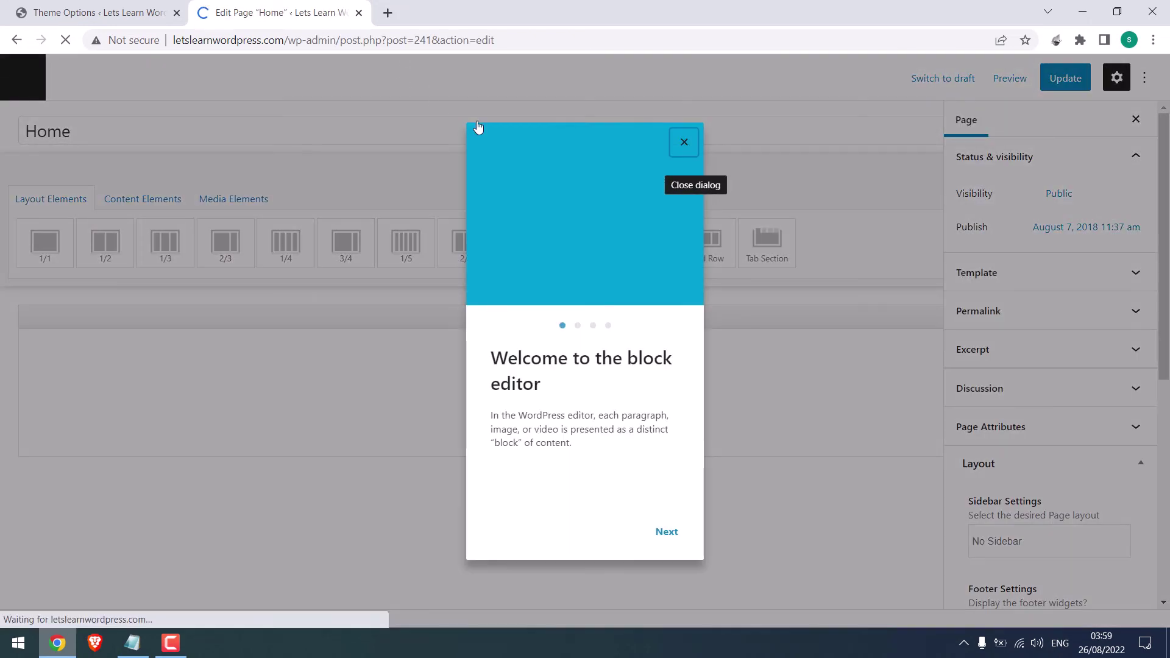
pyautogui.click(686, 145)
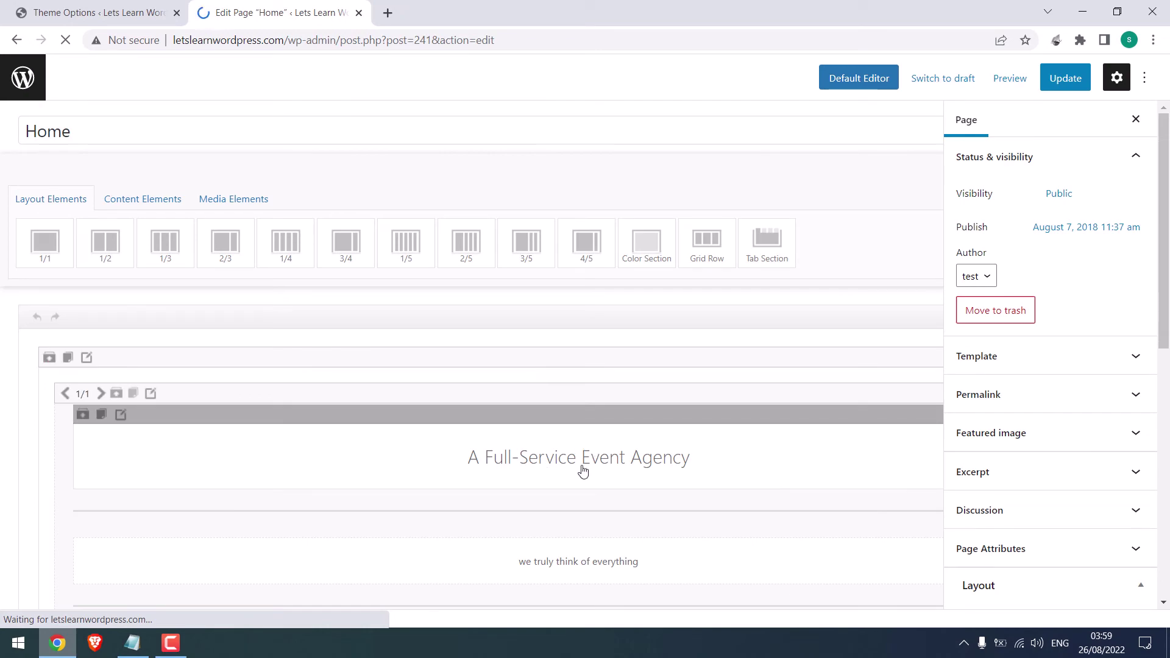
pyautogui.click(137, 12)
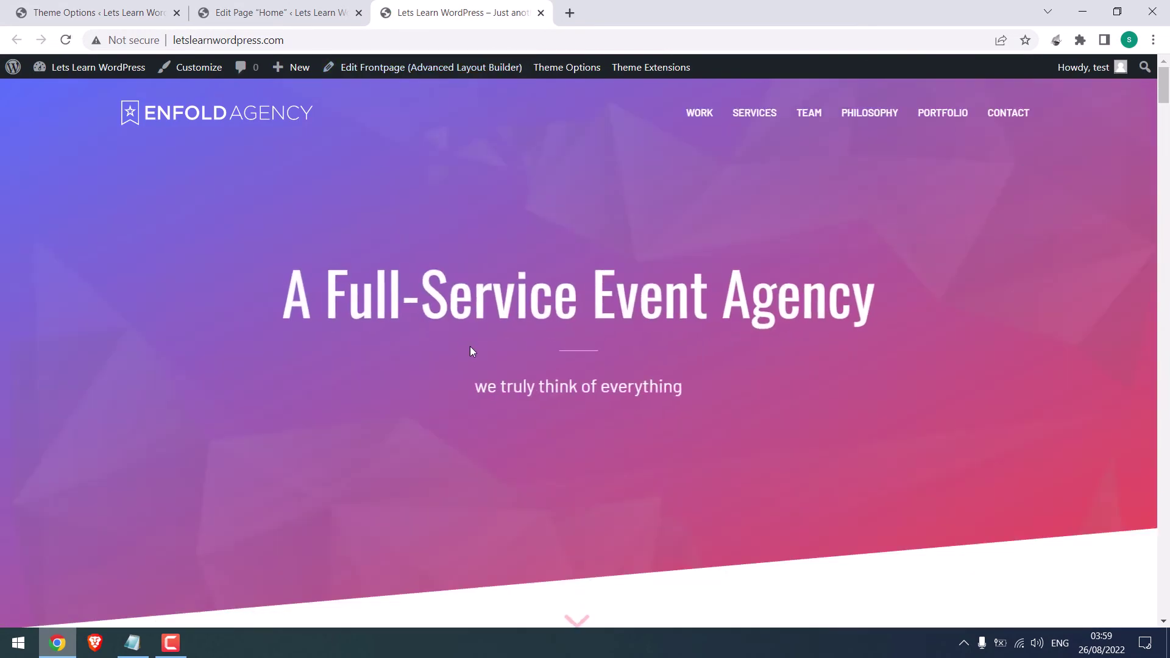
pyautogui.moveTo(425, 294); pyautogui.dragTo(873, 294)
pyautogui.click(274, 12)
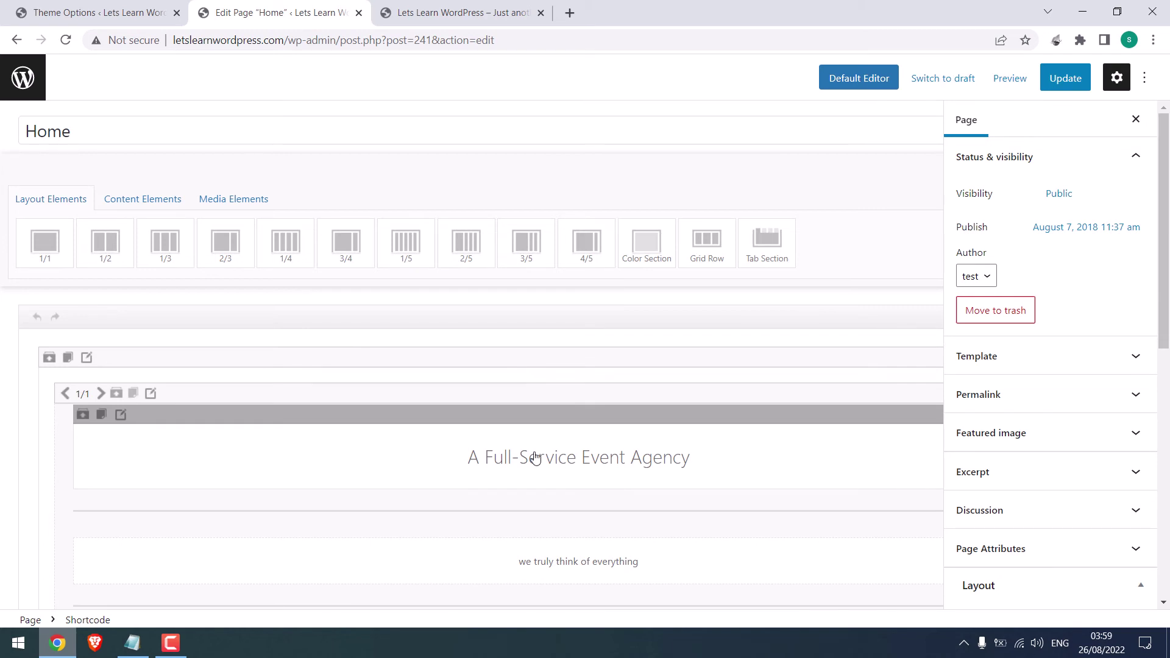
# Change the Special Heading text to 'ABC test website only' and save it.
pyautogui.click(534, 457)
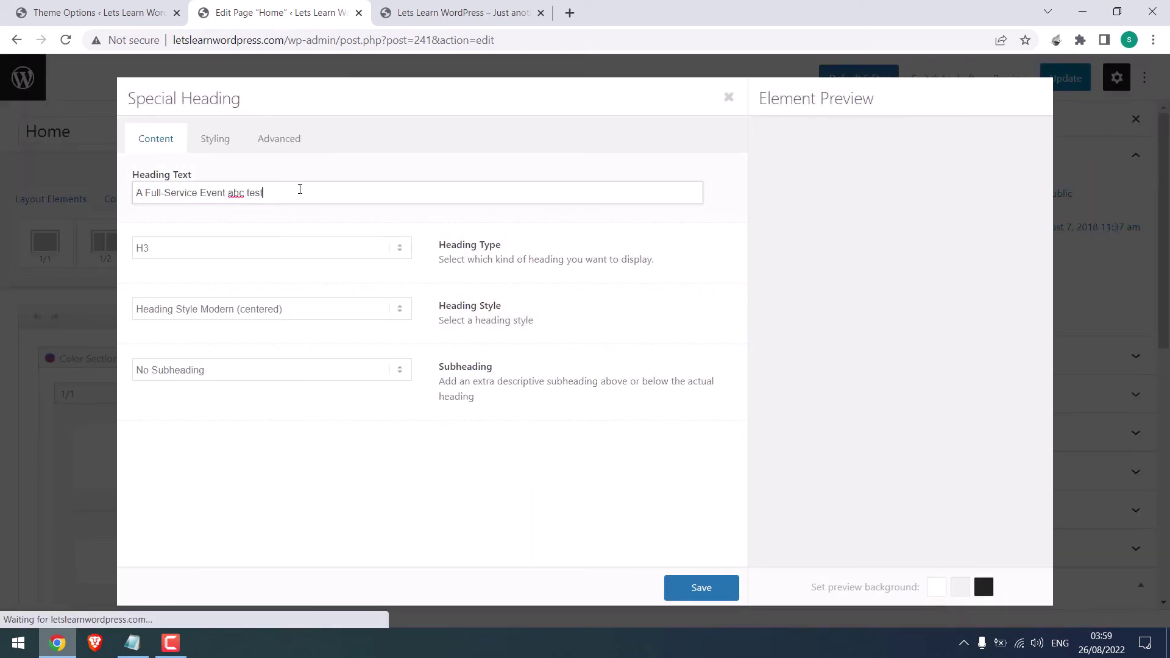
pyautogui.hotkey('ctrl', 'a')
pyautogui.write('A')
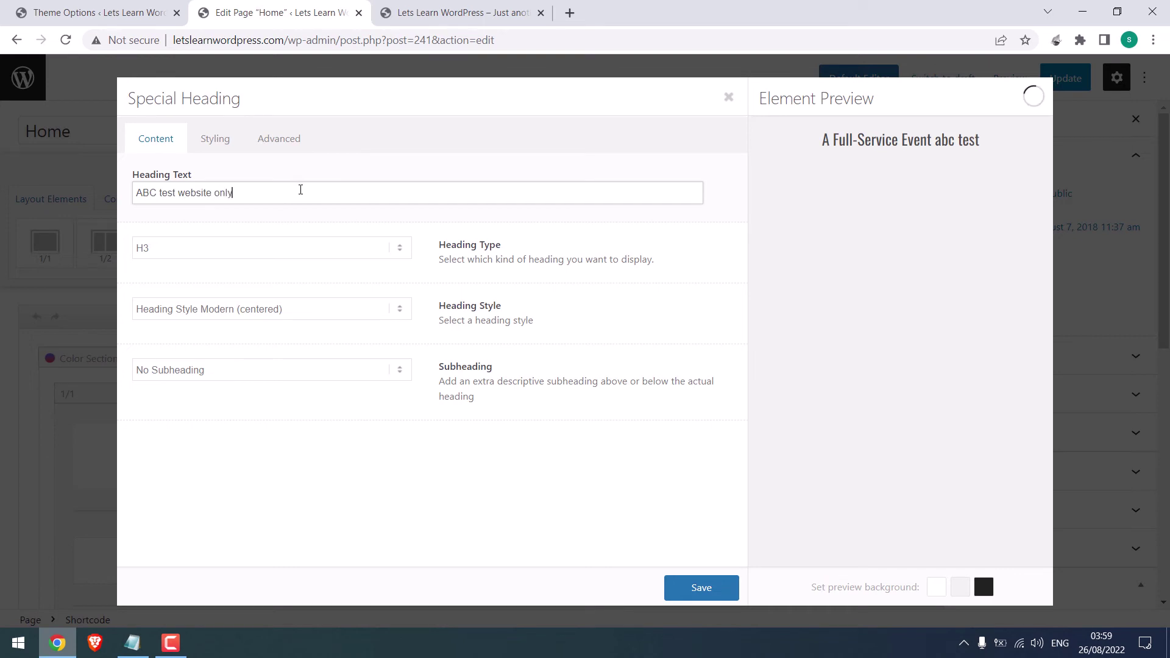
pyautogui.click(702, 588)
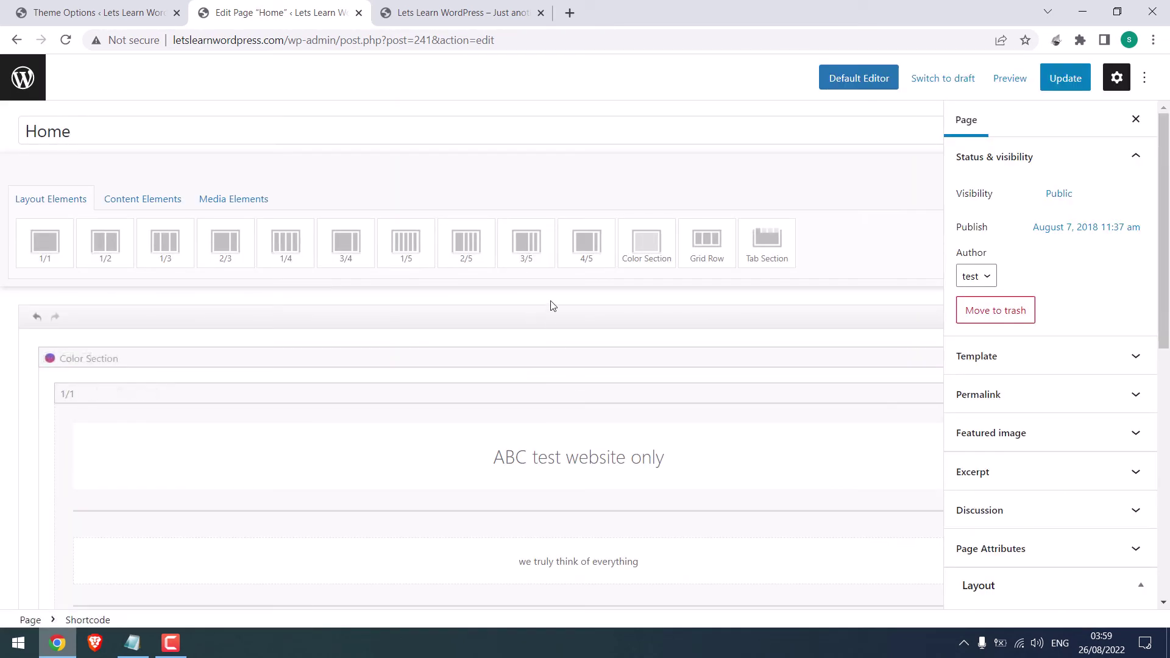
pyautogui.scroll(-3, 550, 305)
# Change the subtitle's first word to 'avcc' and update the Home page.
pyautogui.click(576, 414)
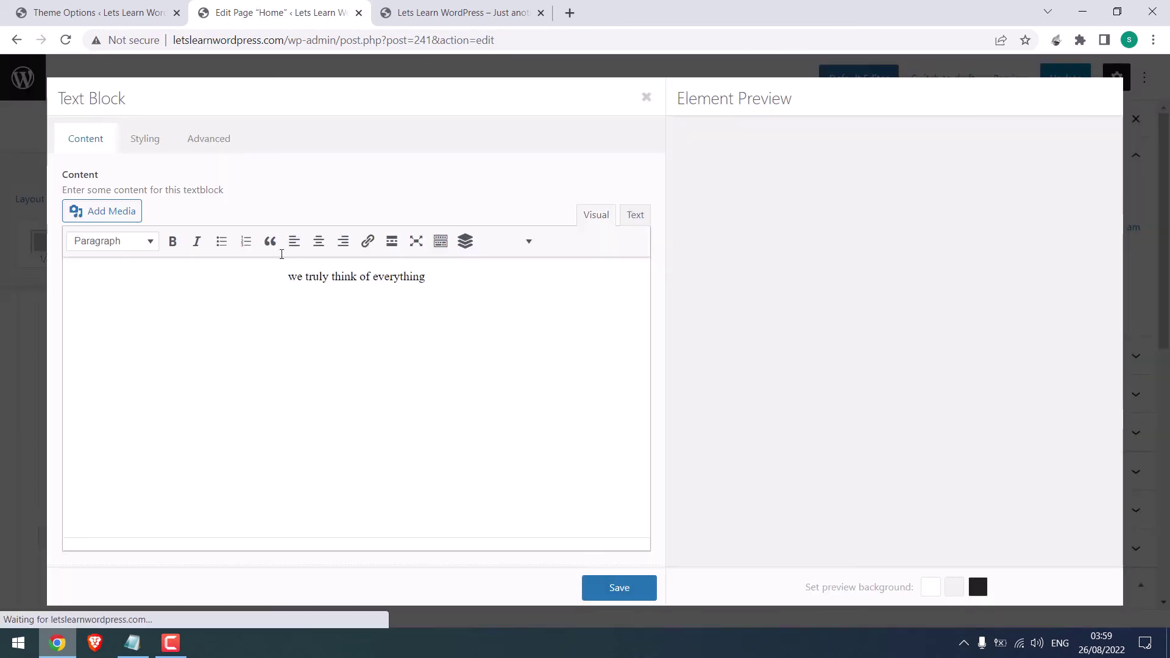
pyautogui.doubleClick(284, 277)
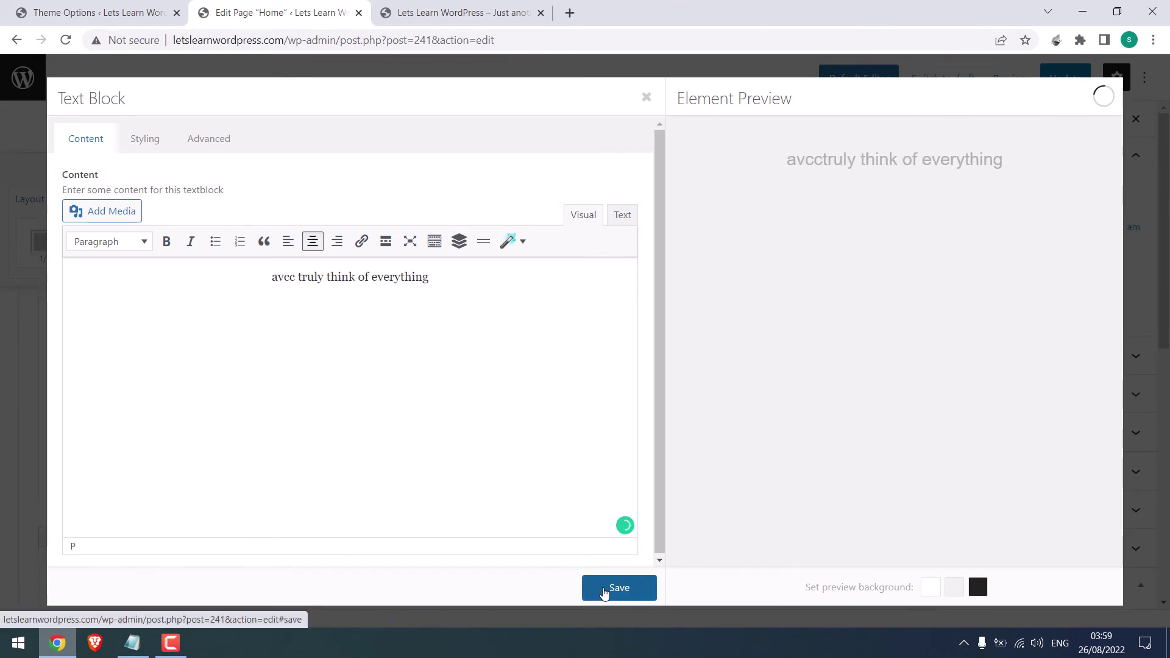
pyautogui.click(619, 587)
pyautogui.scroll(-3, 552, 482)
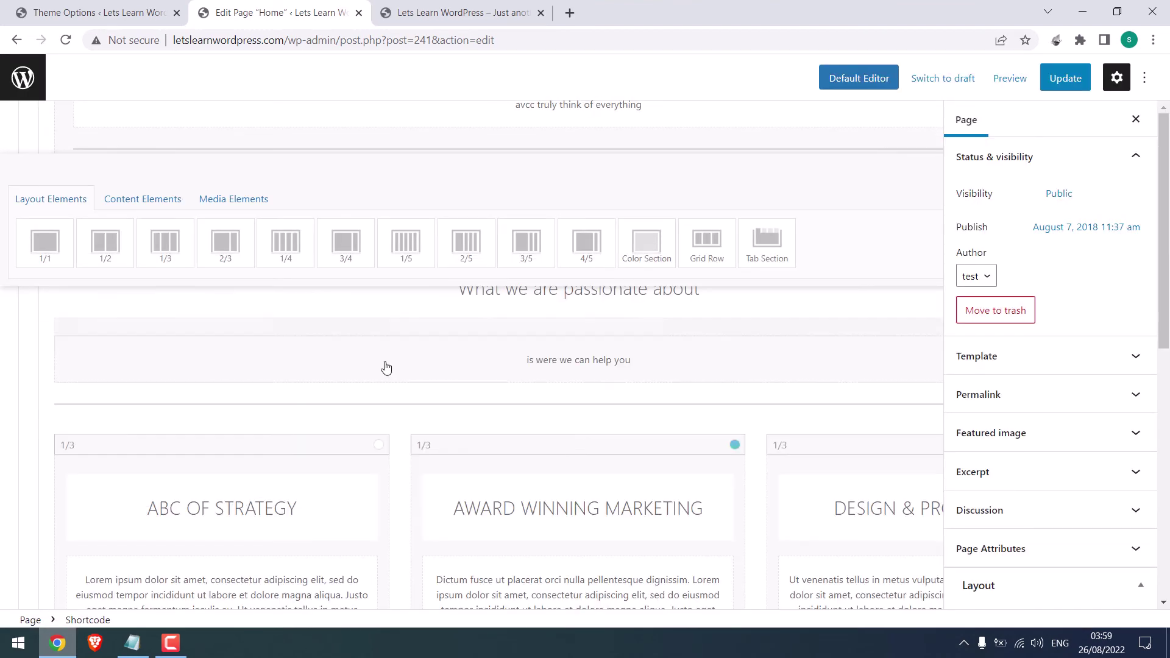
pyautogui.scroll(-3, 552, 383)
pyautogui.scroll(-1, 522, 360)
pyautogui.scroll(-3, 521, 360)
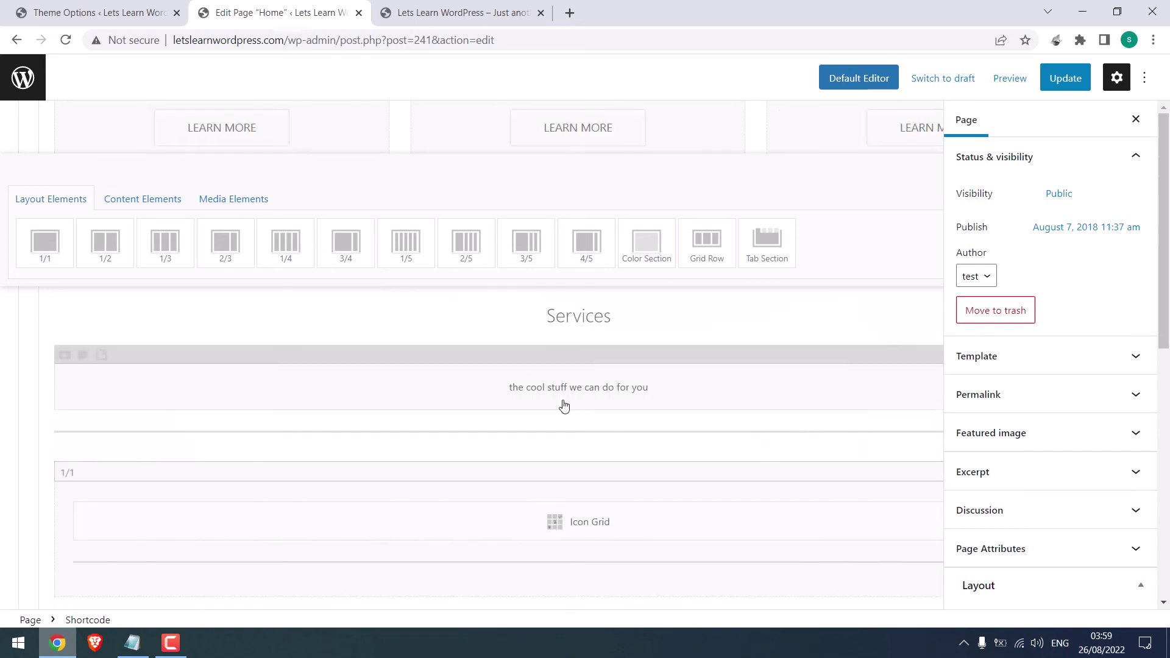
pyautogui.scroll(5, 563, 403)
pyautogui.scroll(-2, 562, 403)
pyautogui.scroll(2, 562, 402)
pyautogui.scroll(-3, 1148, 323)
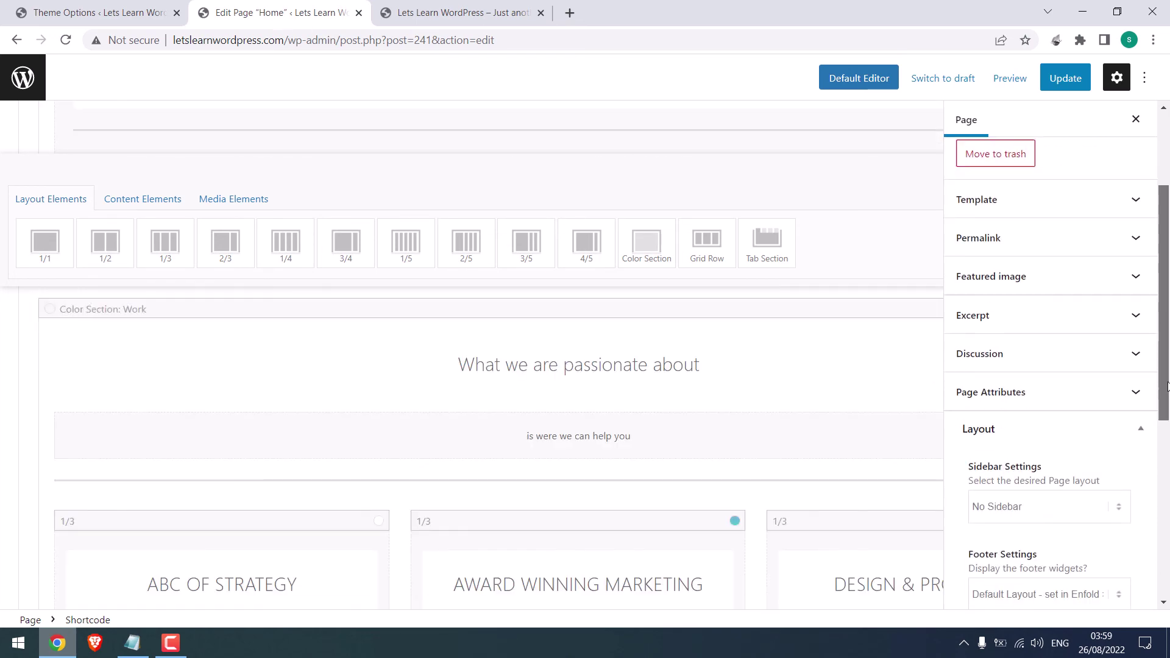
pyautogui.scroll(-2, 1149, 324)
pyautogui.scroll(-5, 549, 411)
pyautogui.scroll(-5, 365, 457)
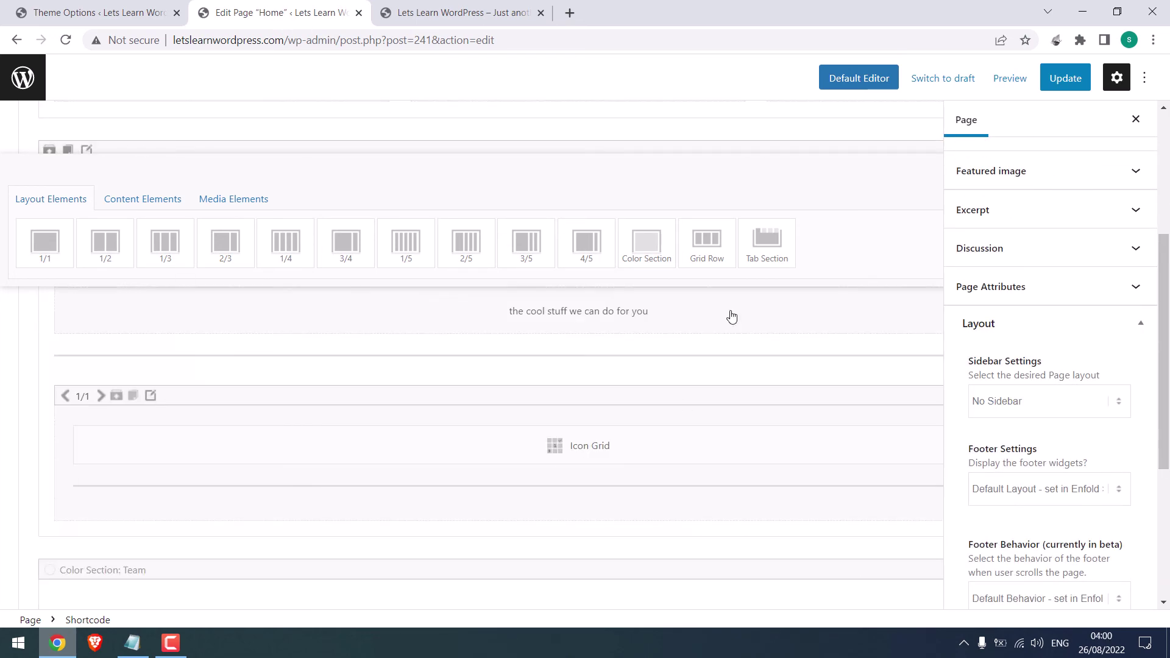
pyautogui.click(1065, 78)
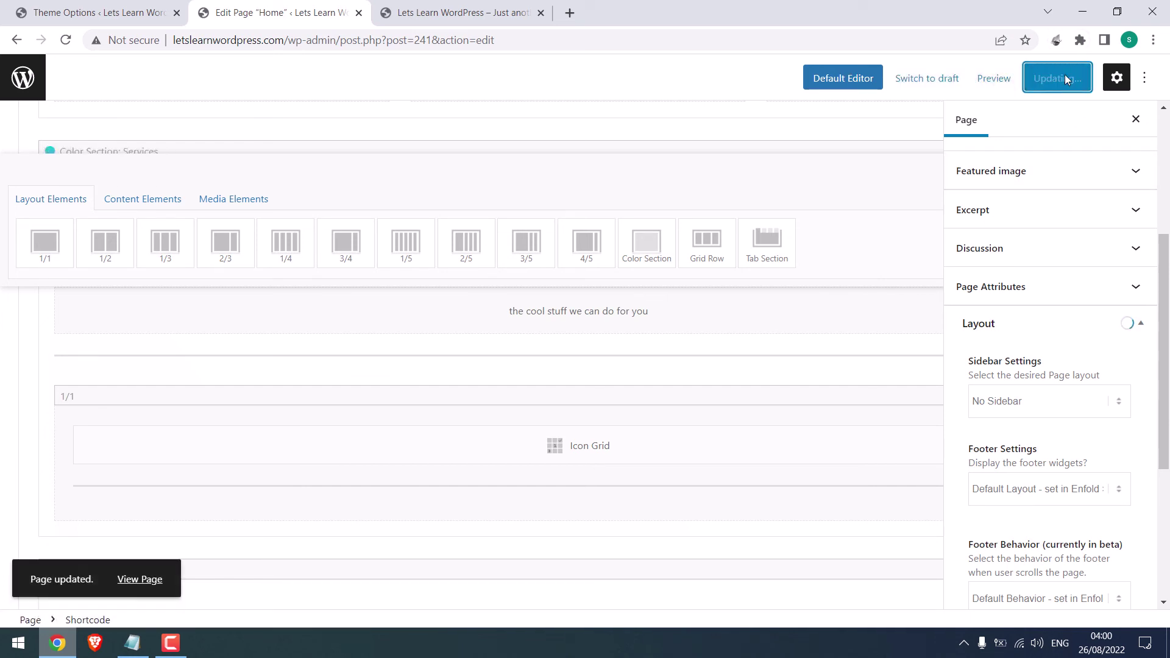
pyautogui.click(461, 12)
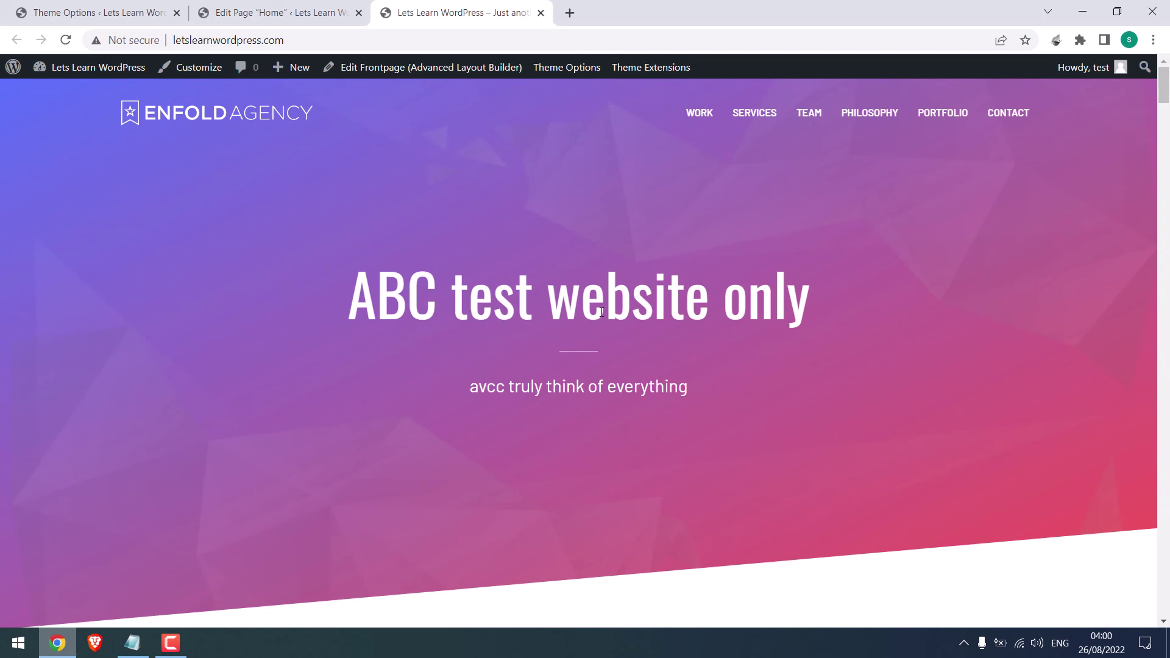
# Check the live hero text 'ABC test website only' and the 'avcc' subtitle, then return to Enfold Theme Options.
pyautogui.moveTo(602, 301); pyautogui.dragTo(352, 298)
pyautogui.moveTo(508, 385); pyautogui.dragTo(584, 386)
pyautogui.scroll(-10, 511, 200)
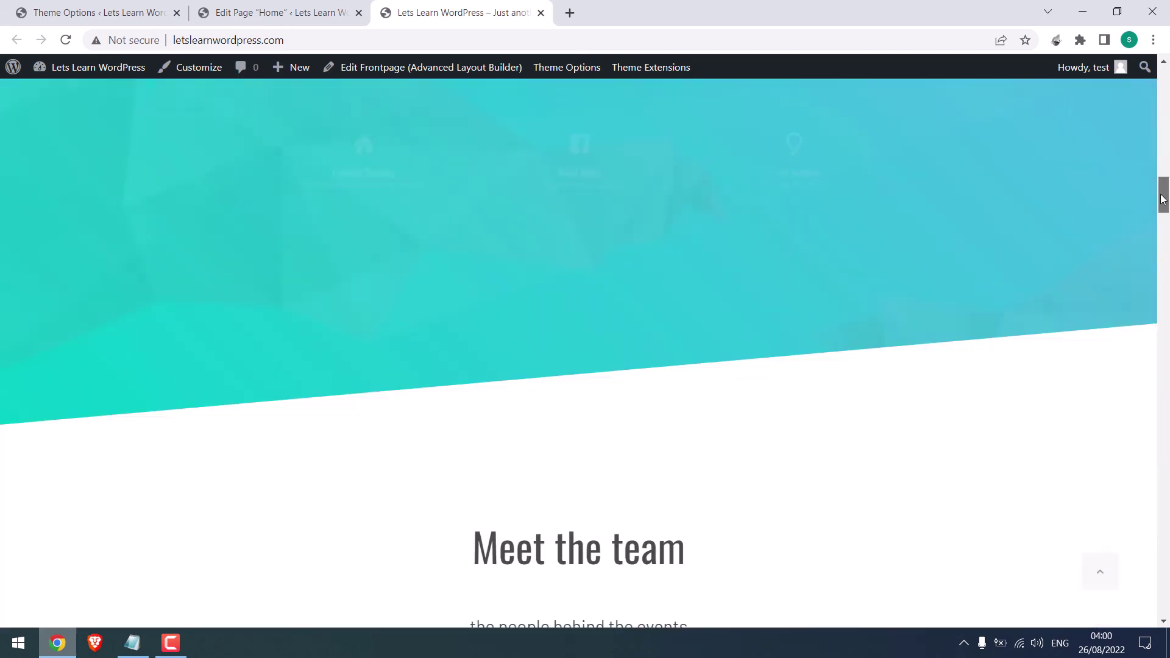
pyautogui.scroll(-5, 511, 201)
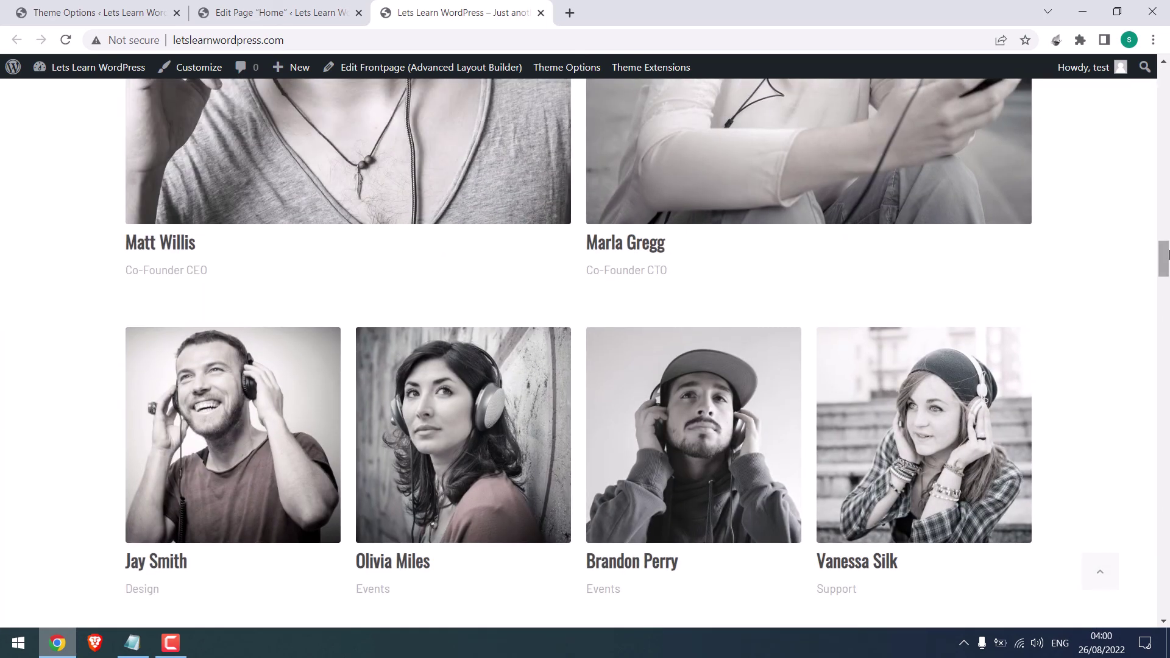
pyautogui.moveTo(1163, 261); pyautogui.dragTo(1161, 72)
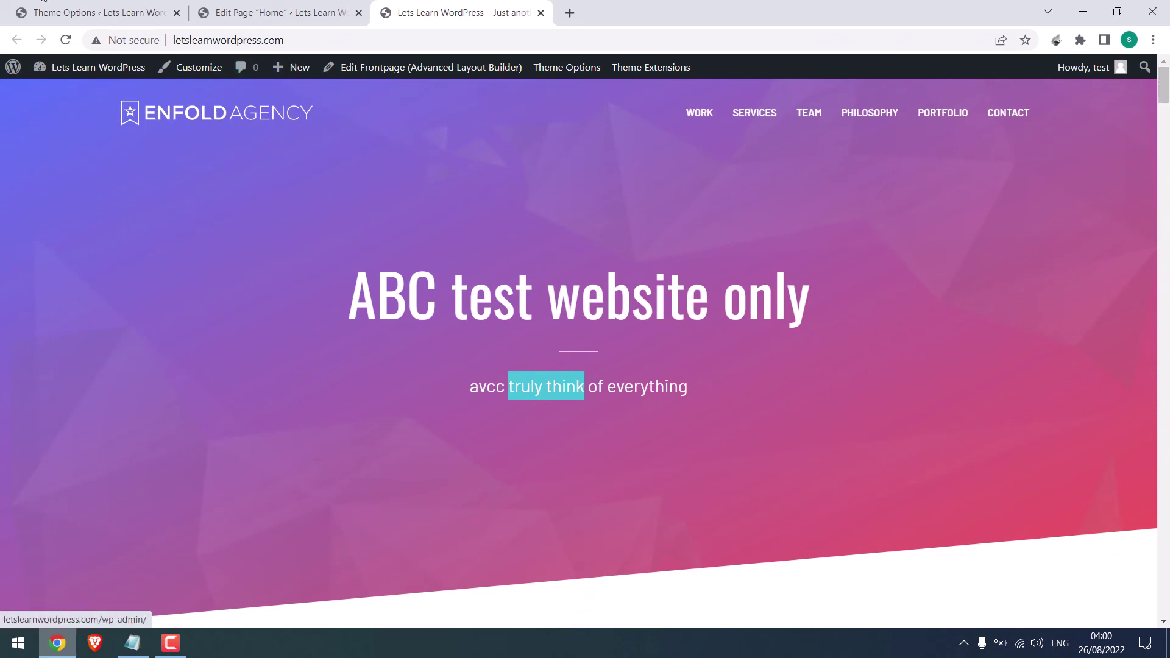
pyautogui.click(68, 12)
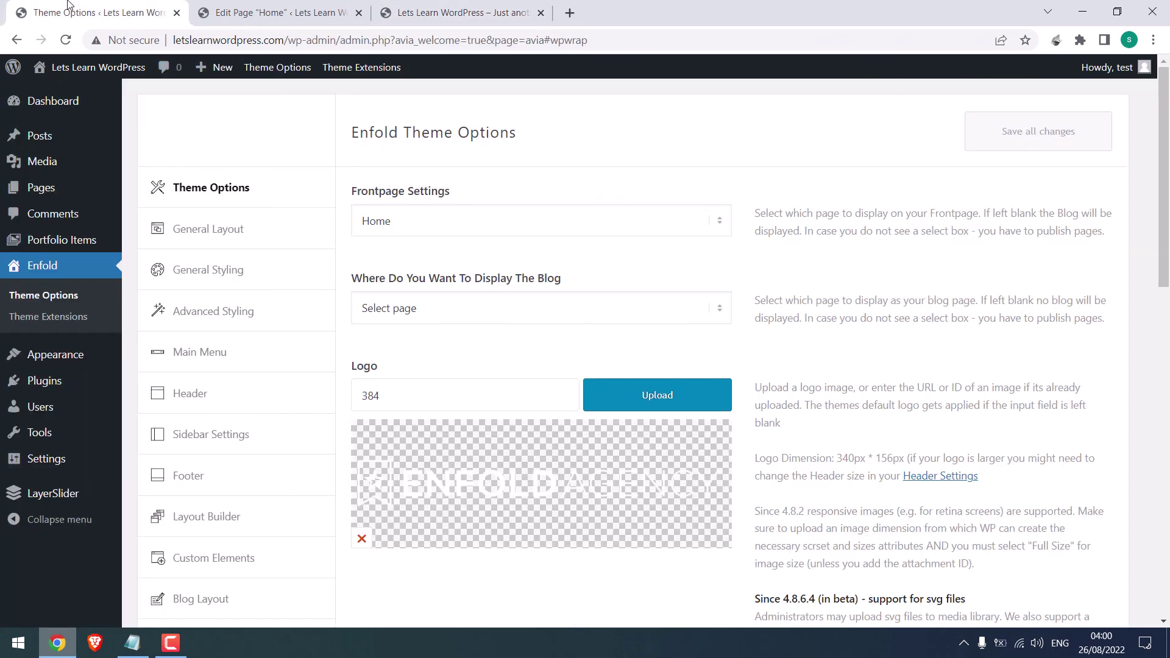
# Set envato.png from the Media Library as the Enfold logo and save all changes.
pyautogui.click(48, 267)
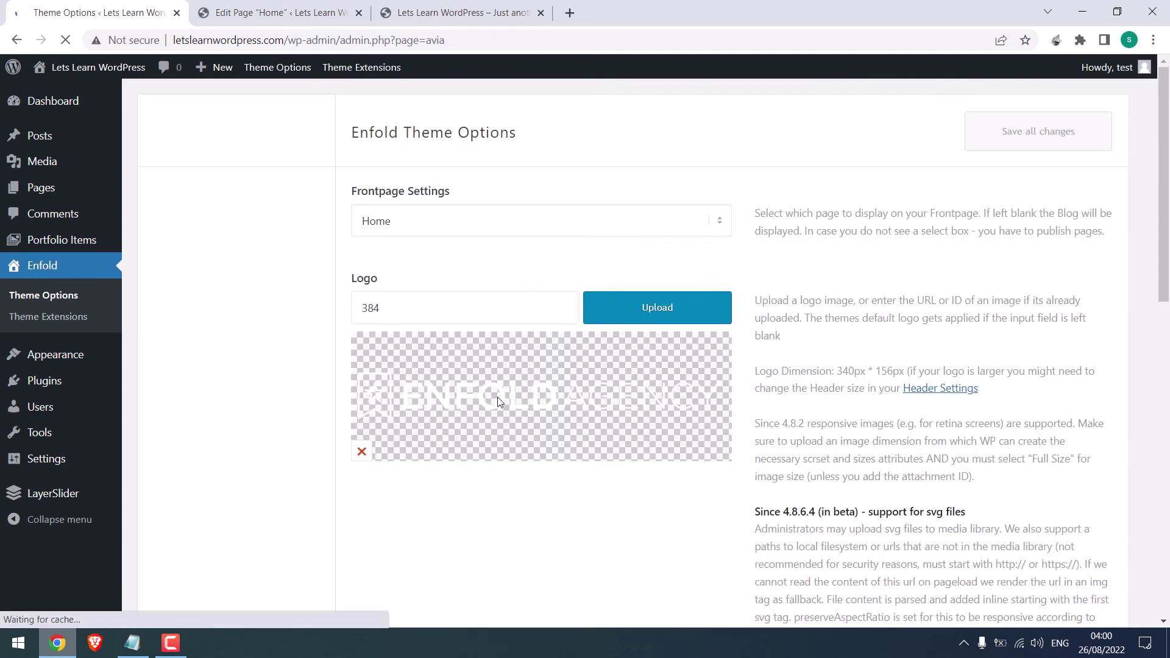
pyautogui.click(656, 400)
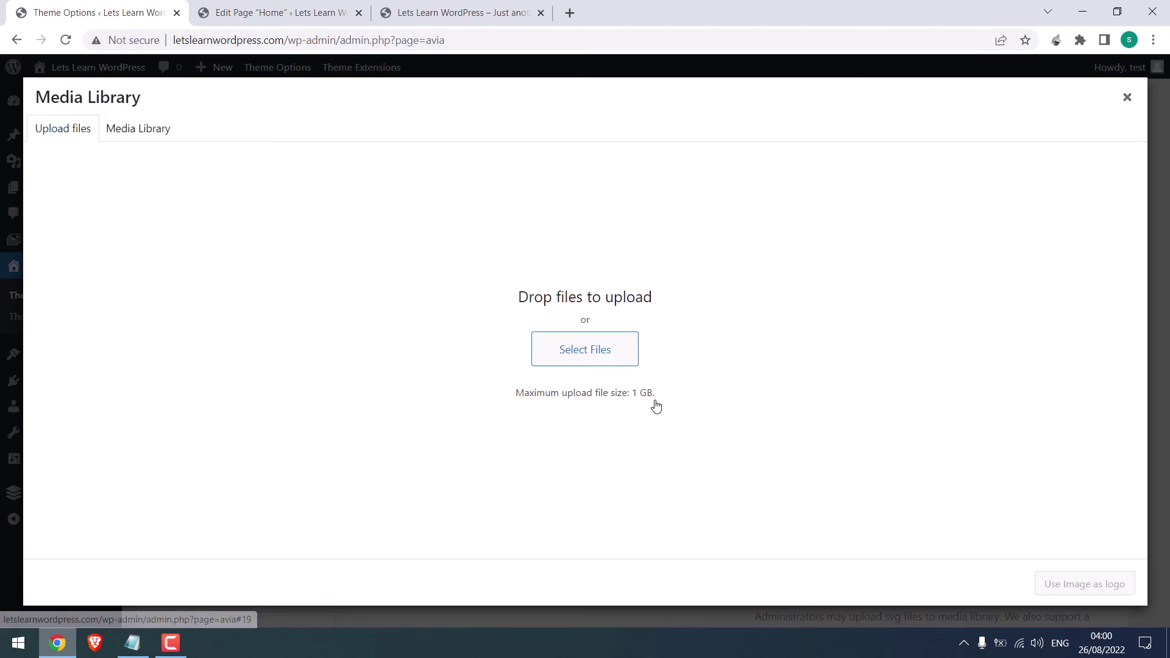
pyautogui.click(577, 356)
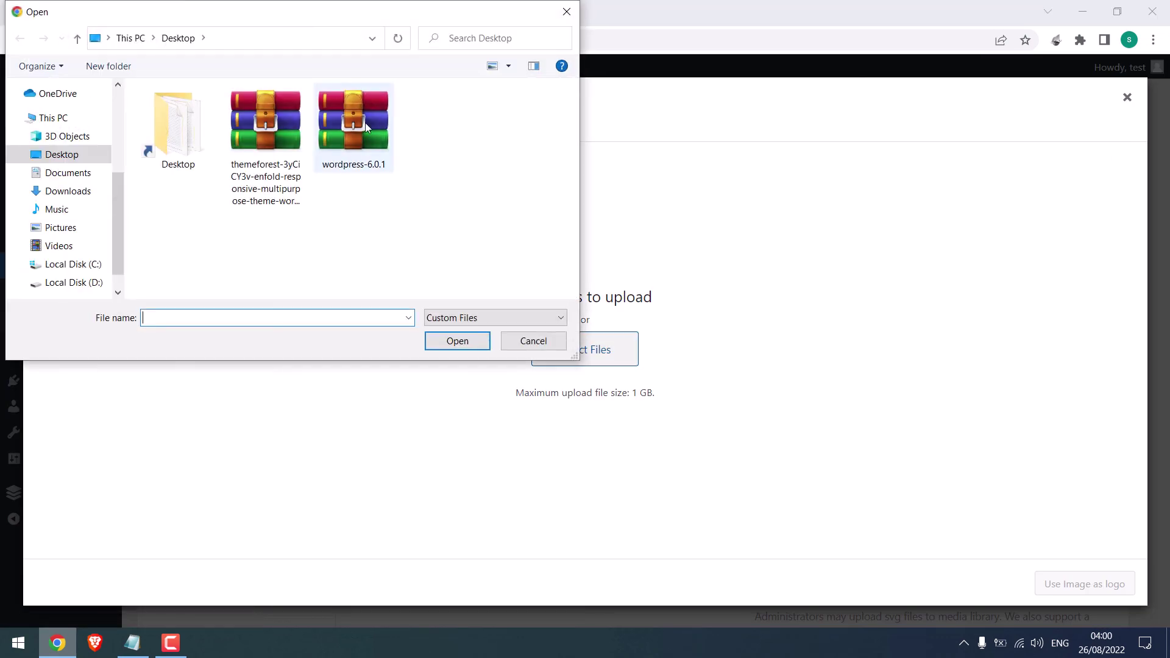
pyautogui.click(533, 341)
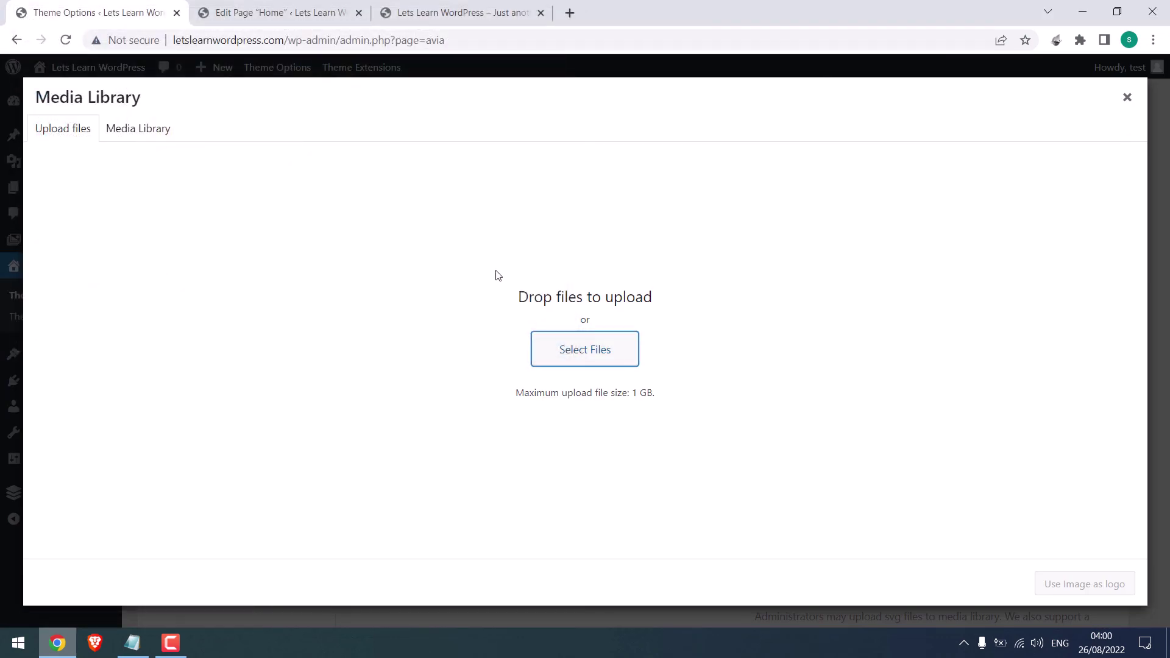
pyautogui.click(140, 130)
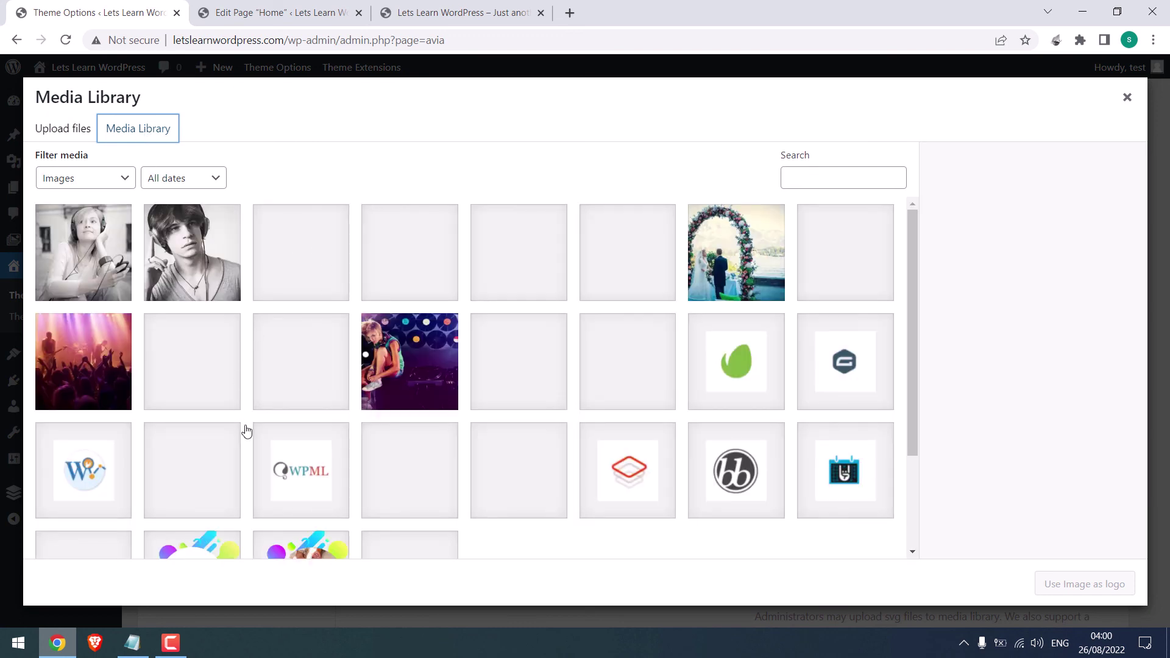
pyautogui.click(736, 361)
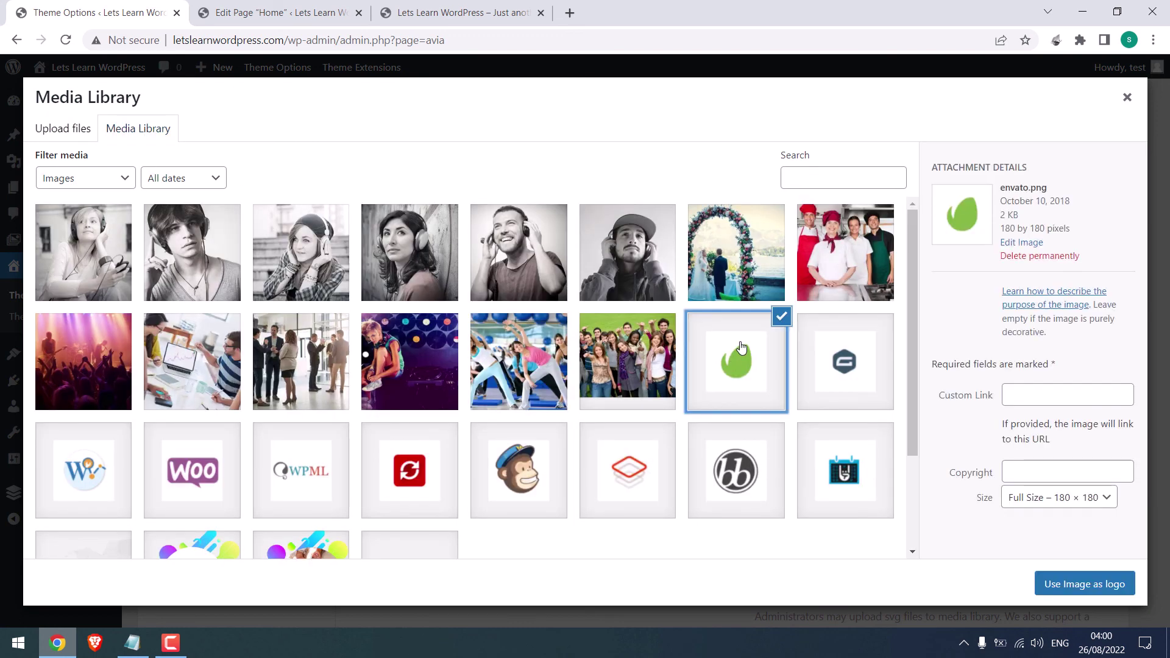
pyautogui.click(1068, 586)
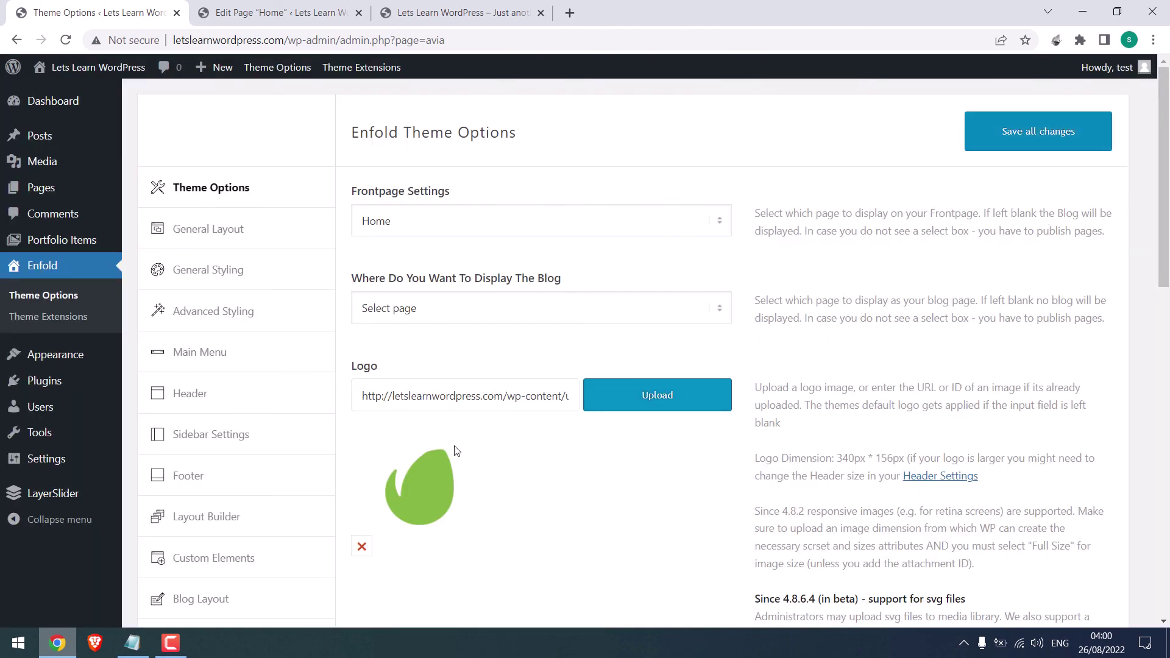
pyautogui.click(1033, 130)
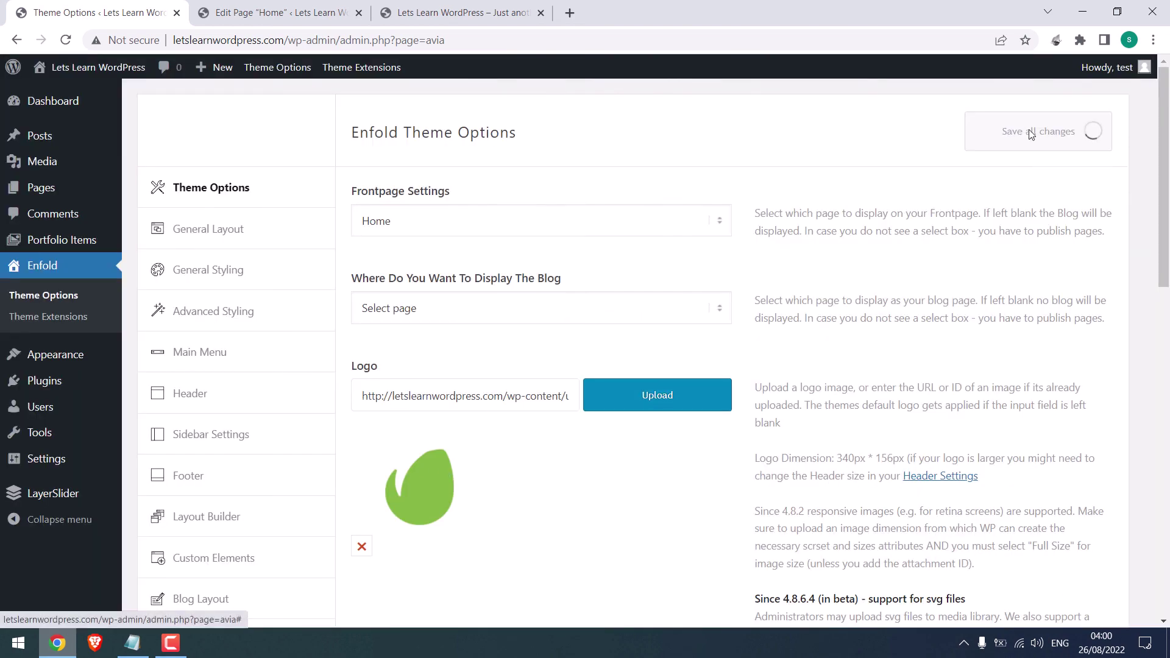
# Check the green envato logo above the edited hero heading on the live front page.
pyautogui.click(435, 13)
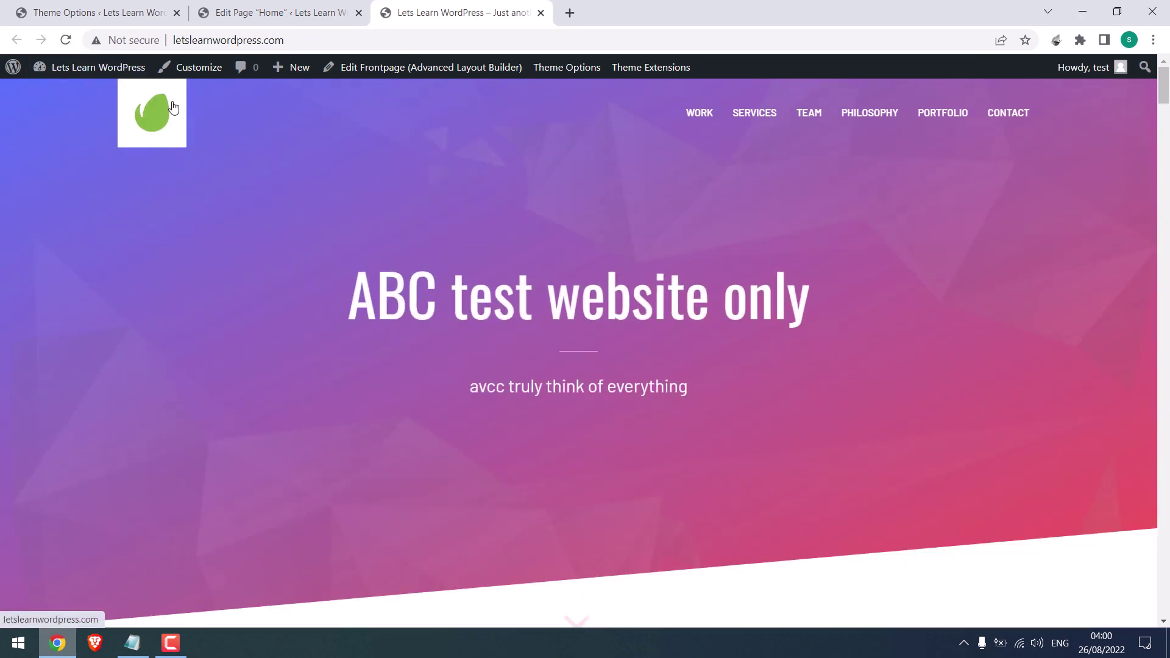
pyautogui.moveTo(297, 261); pyautogui.dragTo(587, 386)
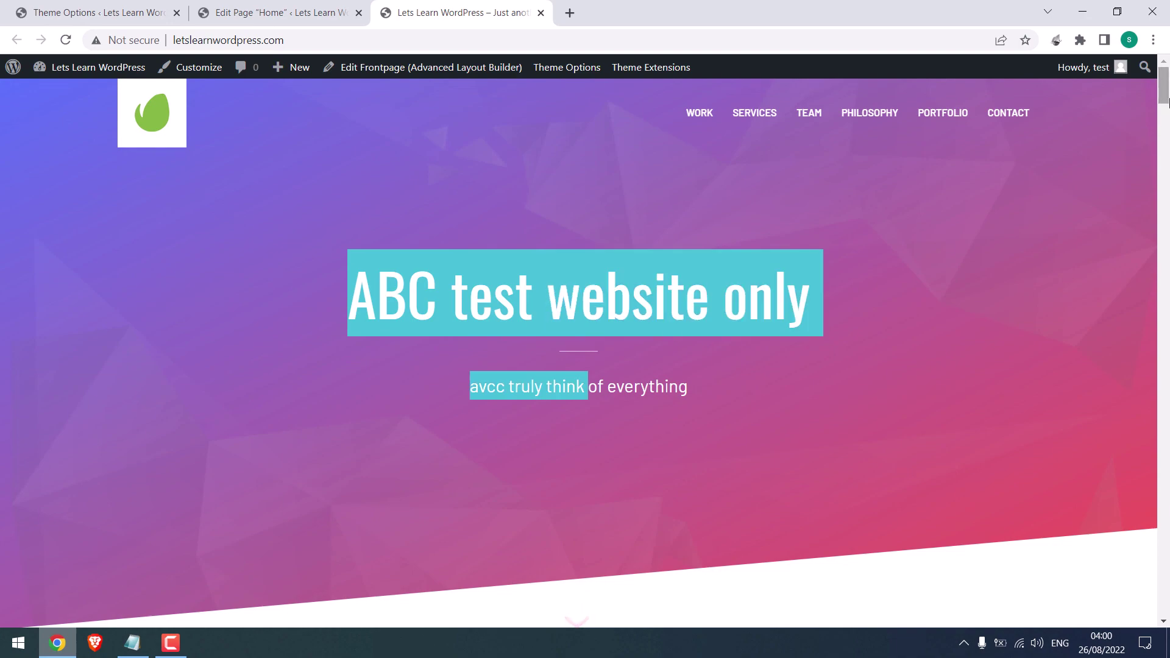
pyautogui.moveTo(1165, 99)
pyautogui.mouseDown()
pyautogui.moveTo(1163, 447)
pyautogui.moveTo(1163, 91)
pyautogui.mouseUp()
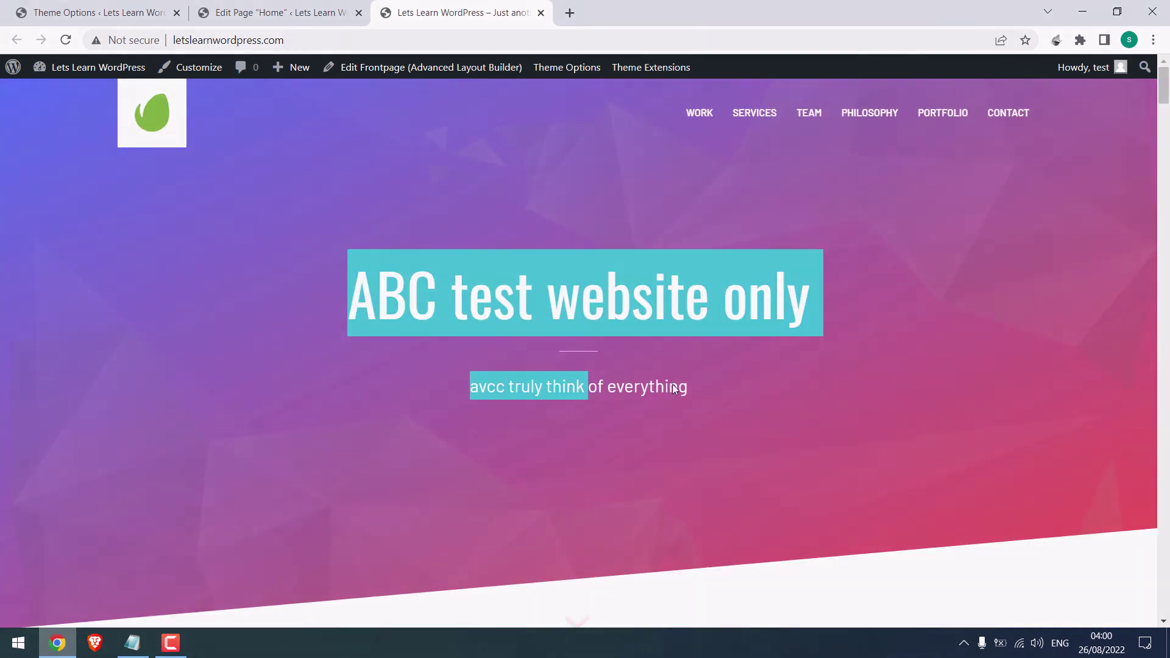